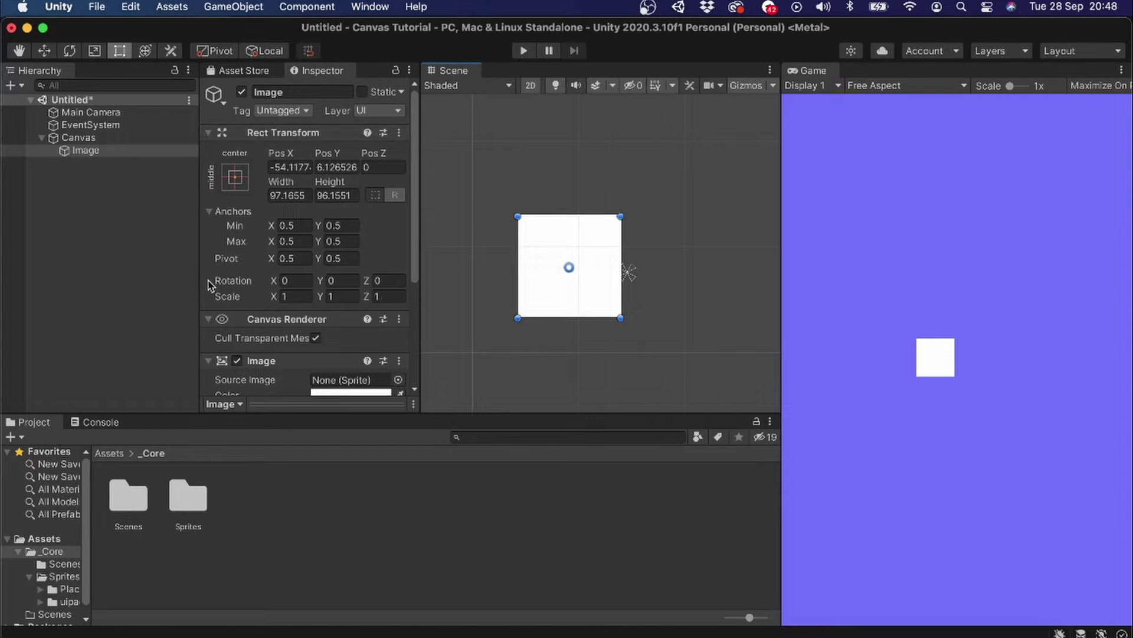
right_click(114, 138)
click(192, 334)
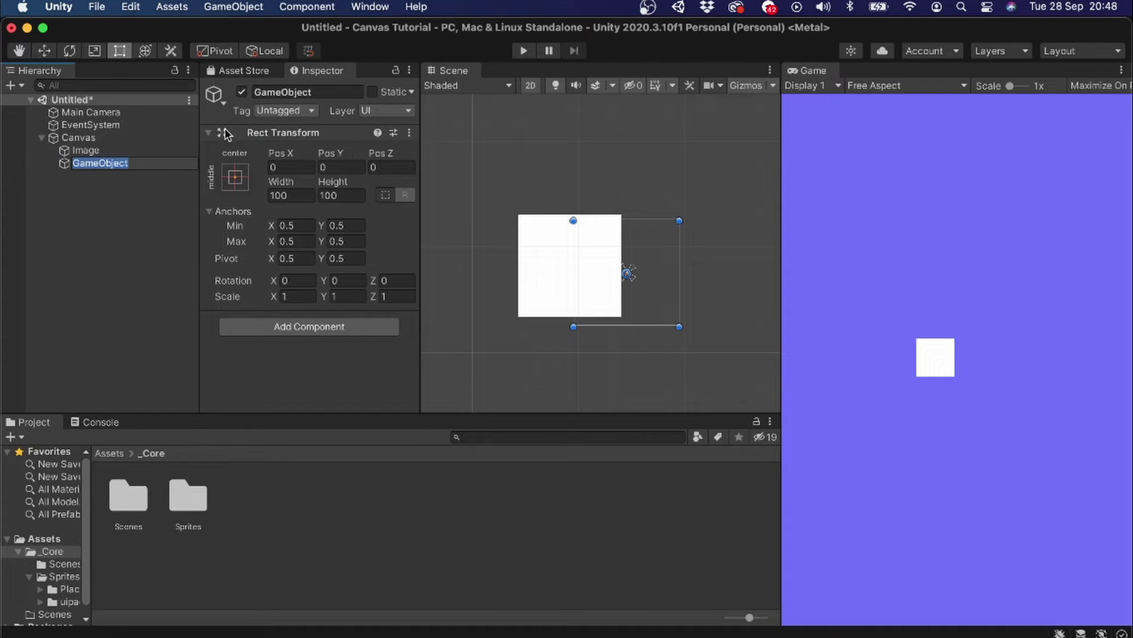
click(122, 162)
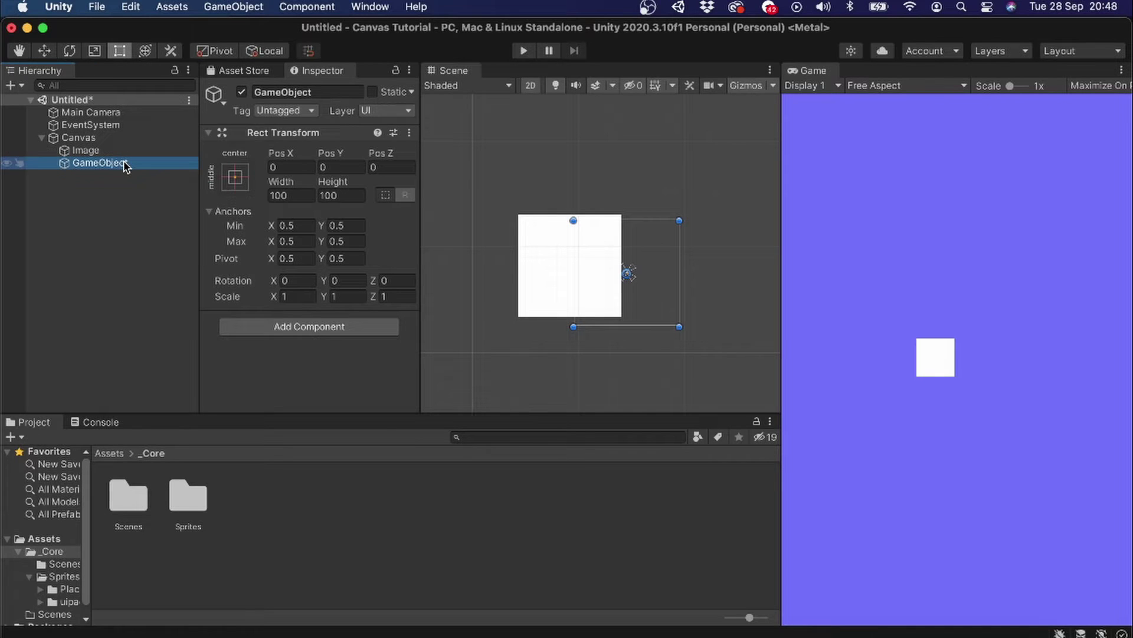
key(super+BackSpace)
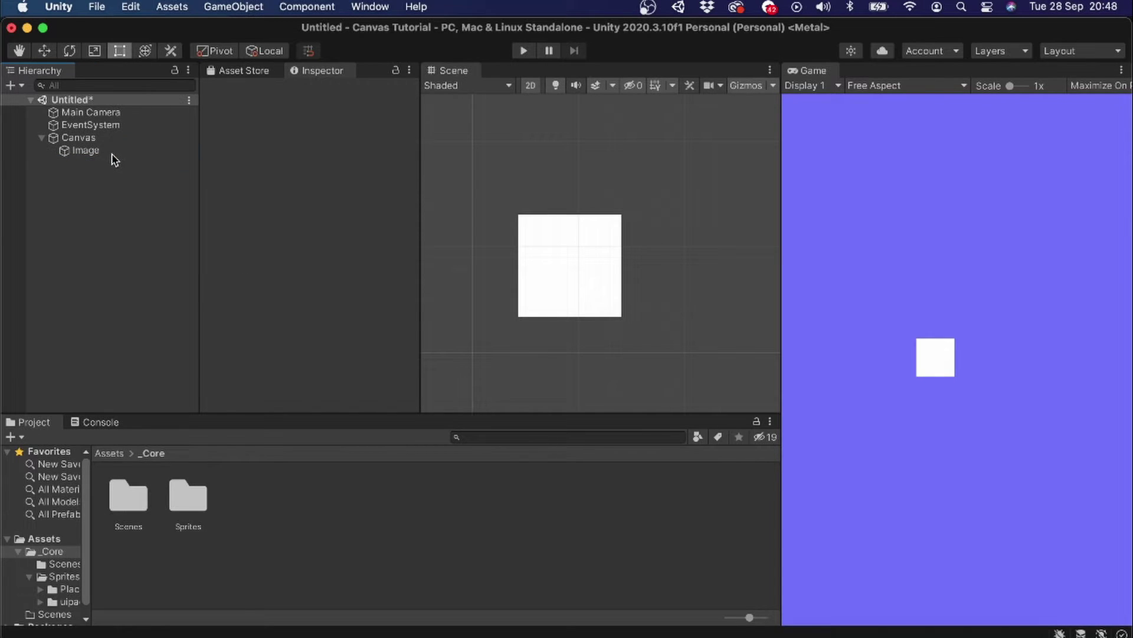
click(113, 157)
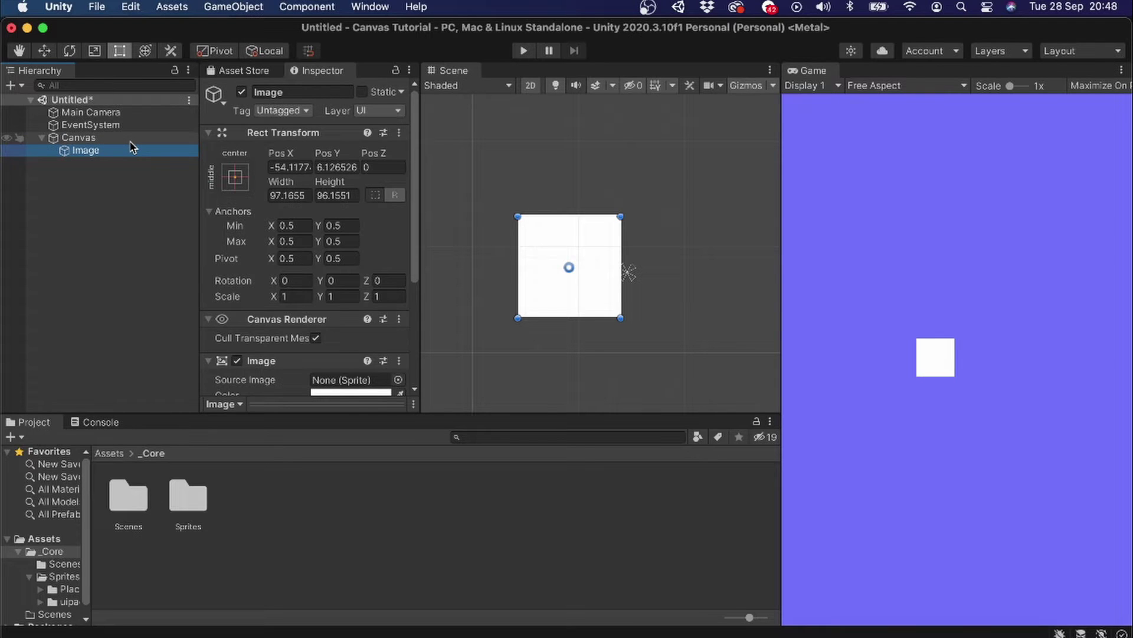
Step: Inspect the Image's position, rotation, width and height values in the Rect Transform
click(389, 170)
key(shift+Tab)
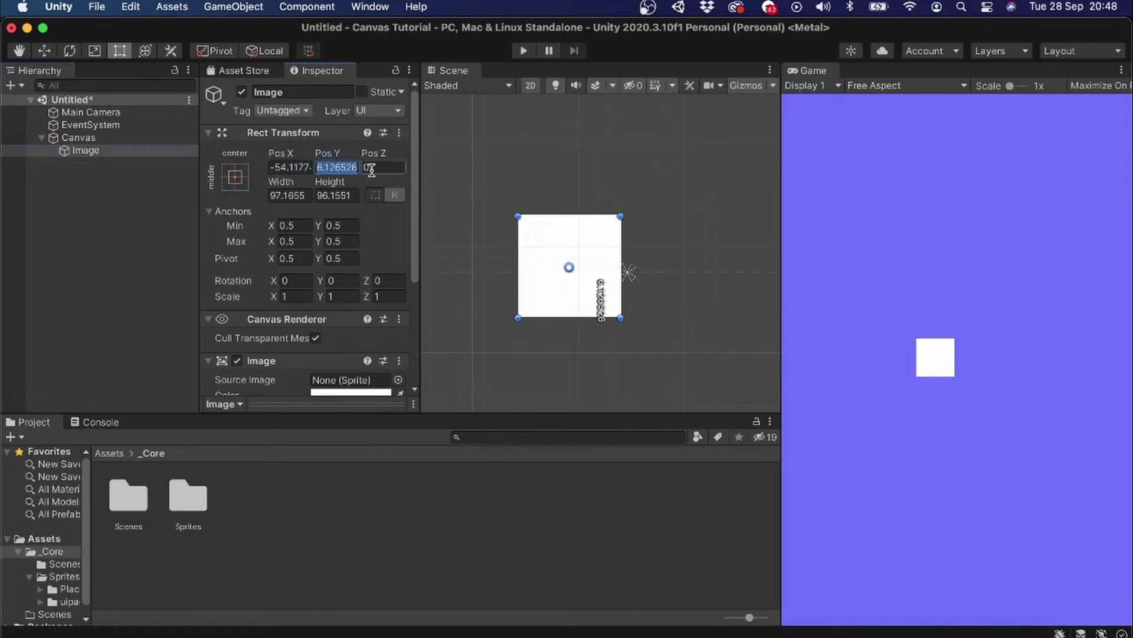
key(Tab)
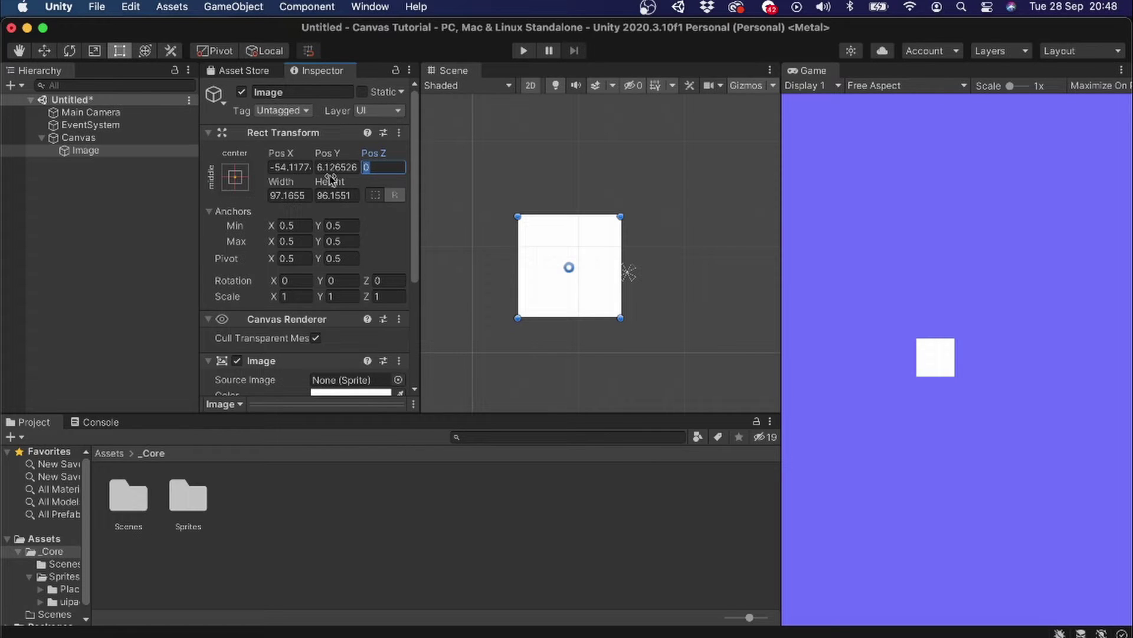
click(292, 281)
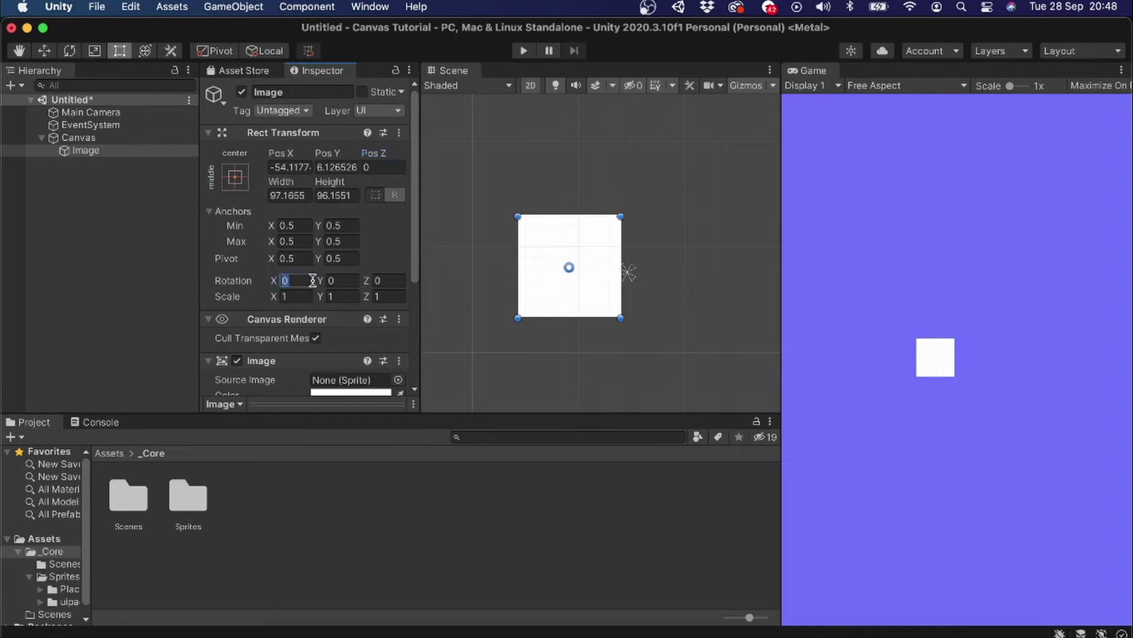
click(331, 280)
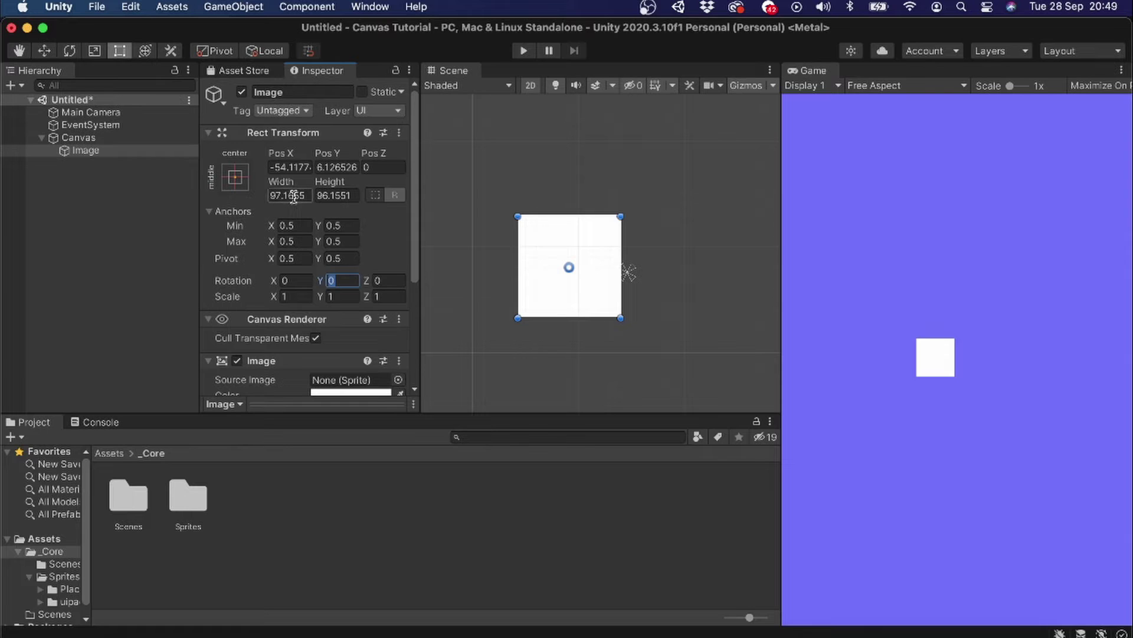
click(292, 197)
click(338, 198)
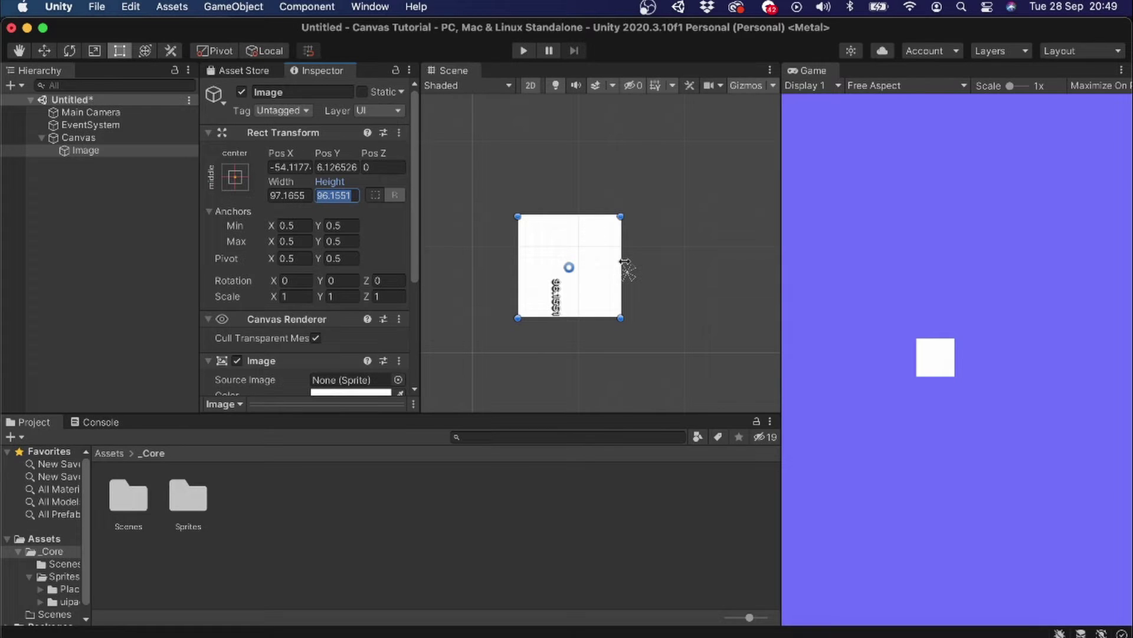
Step: Drag the Image's right and top edges to resize it to about 194 × 145
mouse_move(624, 261)
mouse_down()
mouse_move(769, 266)
mouse_move(723, 267)
mouse_up()
mouse_move(665, 216)
mouse_down()
mouse_move(657, 139)
mouse_move(660, 164)
mouse_up()
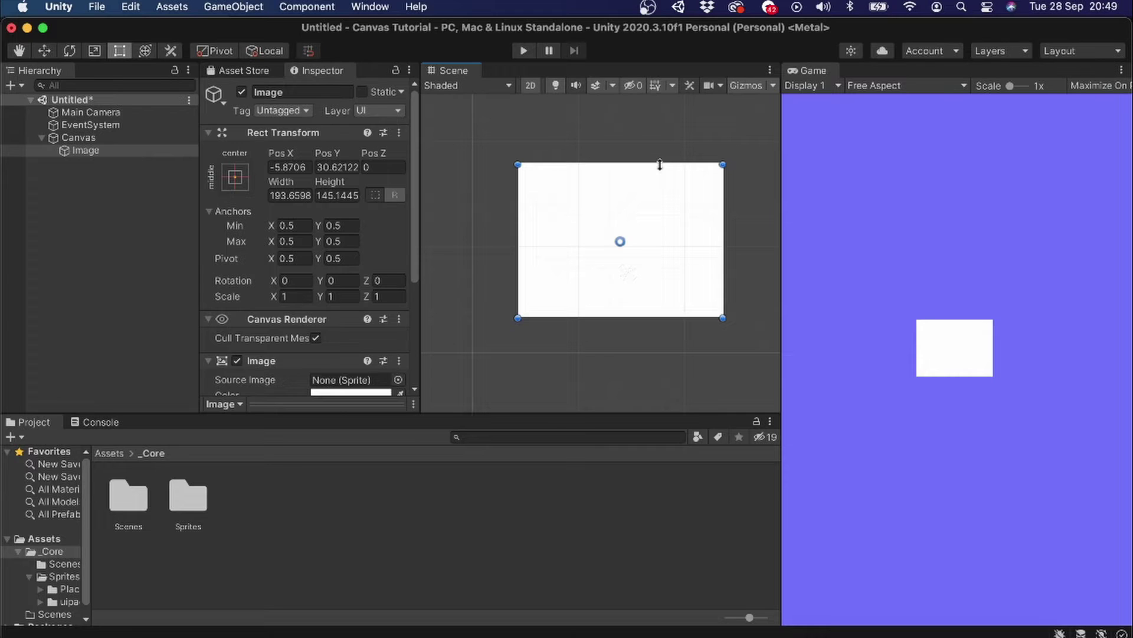
scroll(399, 288, down, 3)
Step: Assign the plain white circle sprite as the Image's Source Image
click(399, 284)
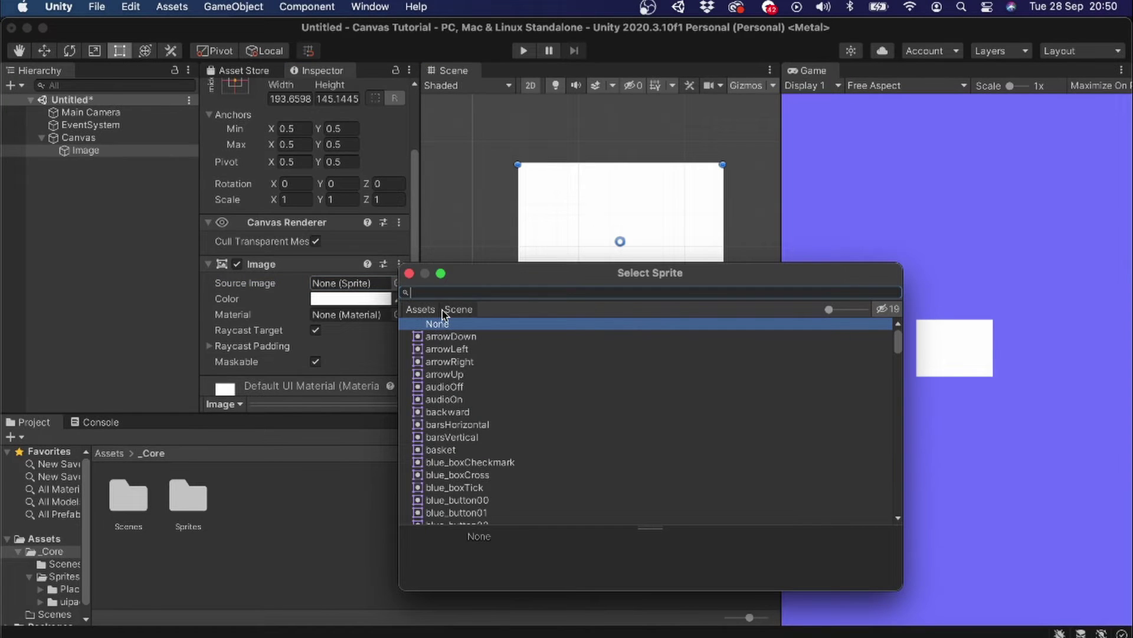
text(circle)
key(Down)
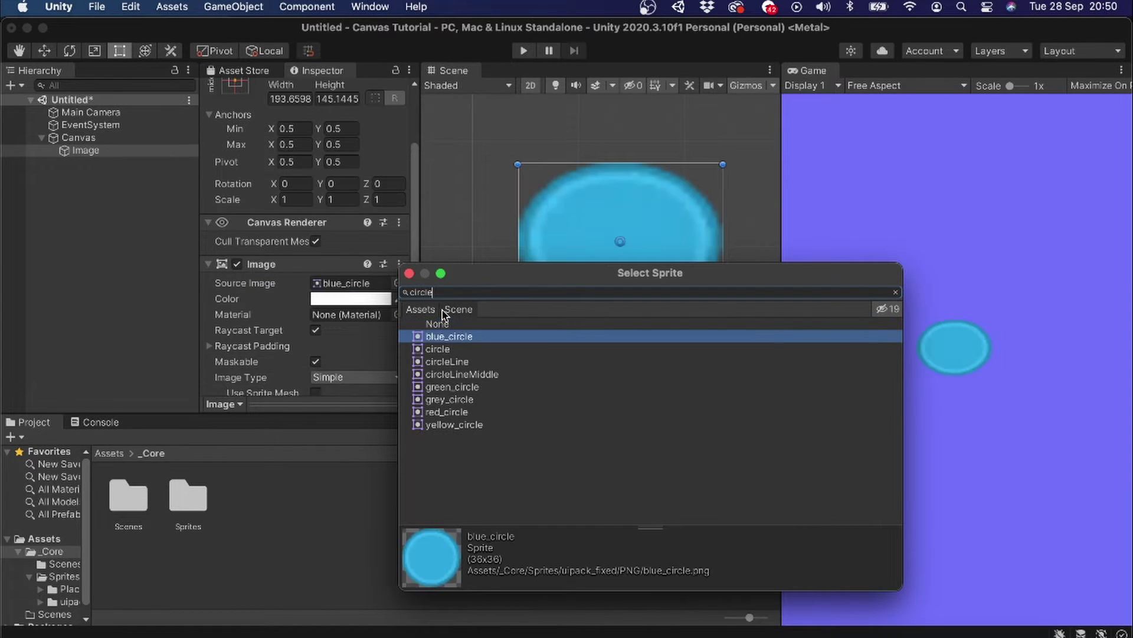
key(Down)
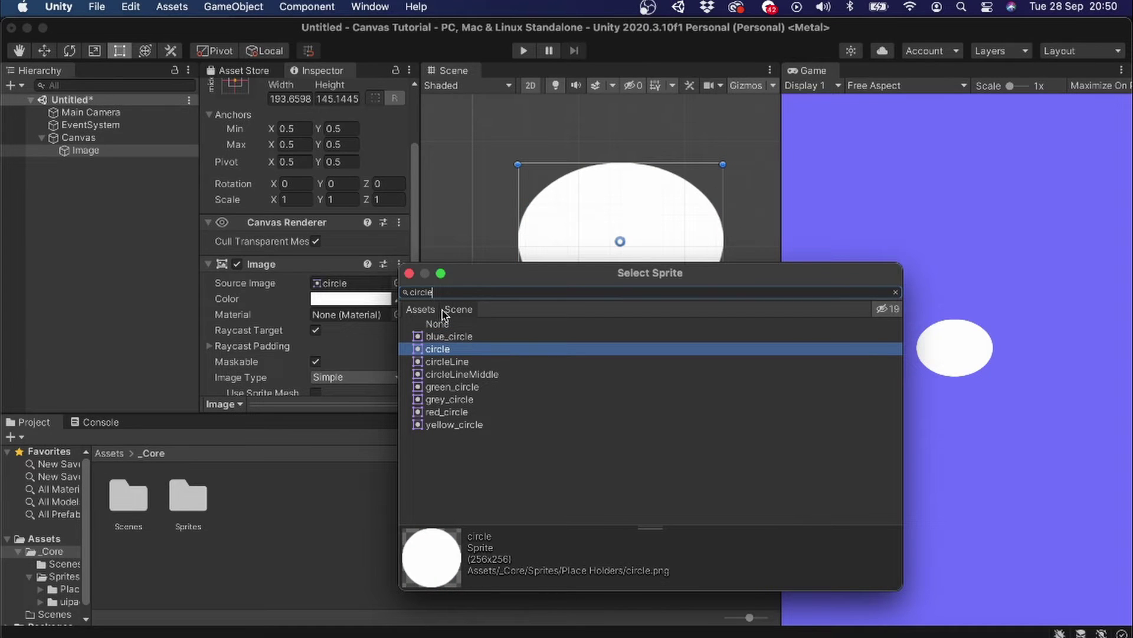
key(Return)
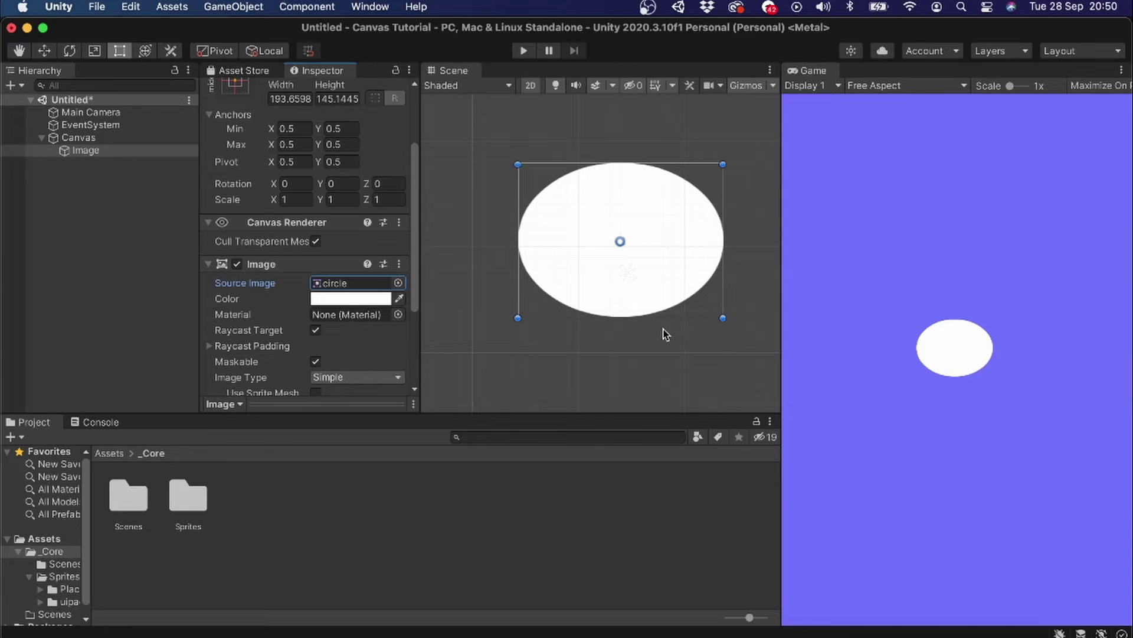
Step: Drag the ellipse's right edge back and forth, settling its width near 190 units
scroll(636, 248, down, 2)
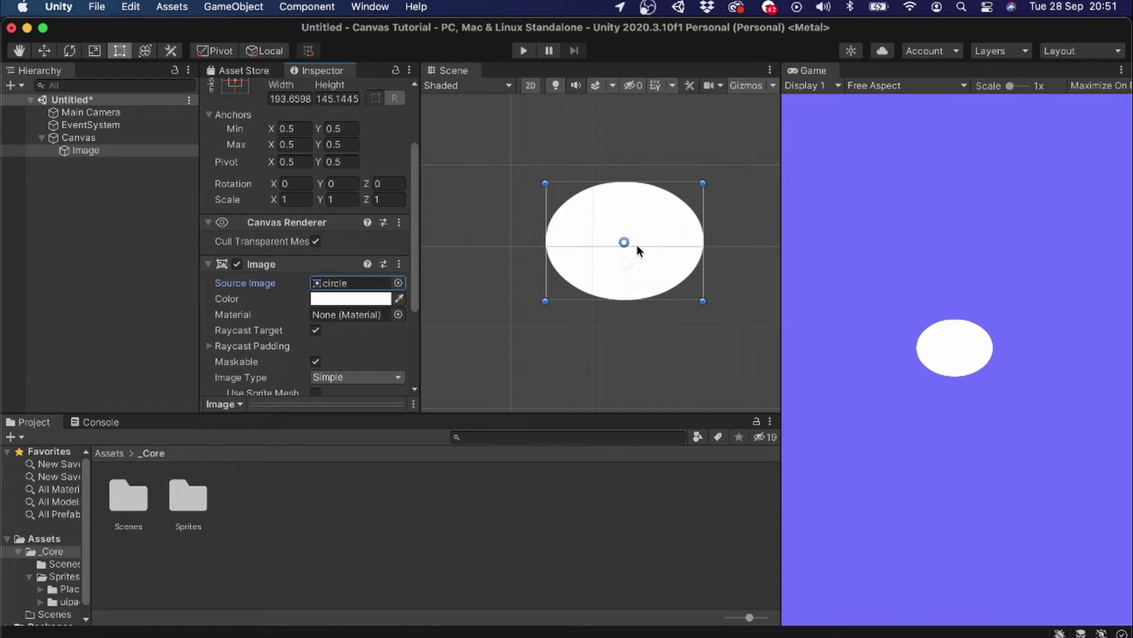
scroll(415, 233, up, 5)
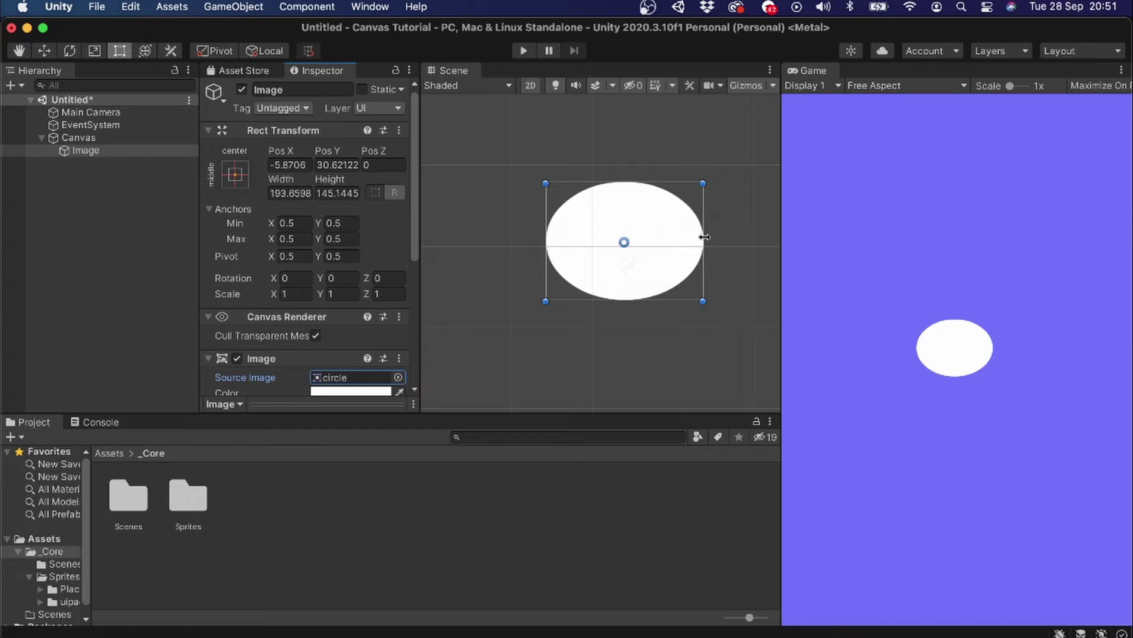
drag(705, 236, 713, 247)
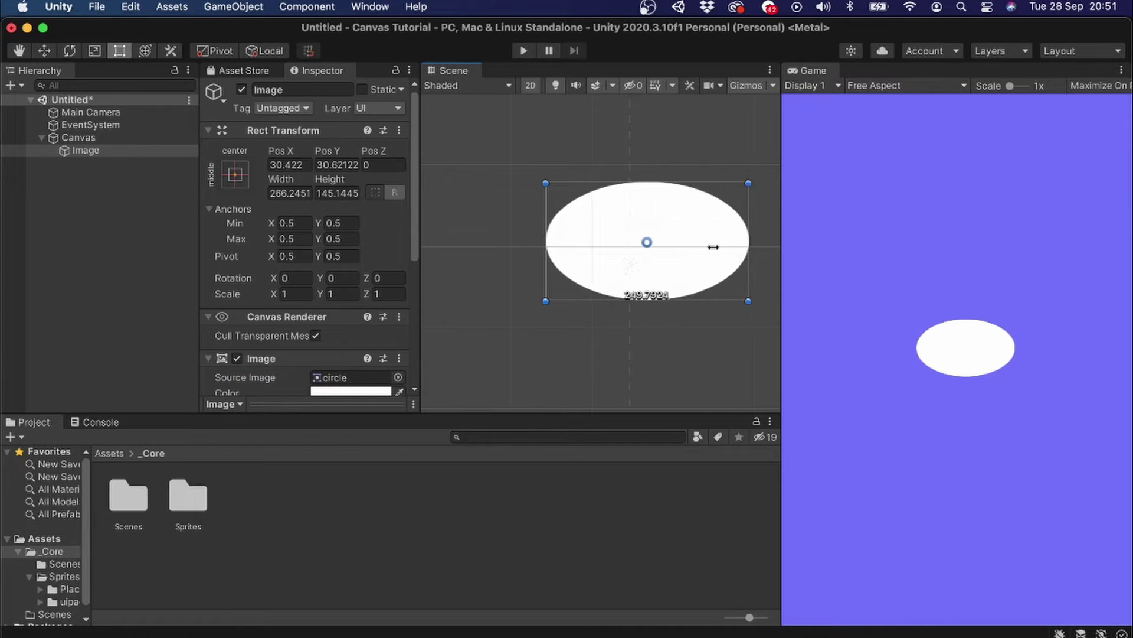
drag(713, 247, 679, 251)
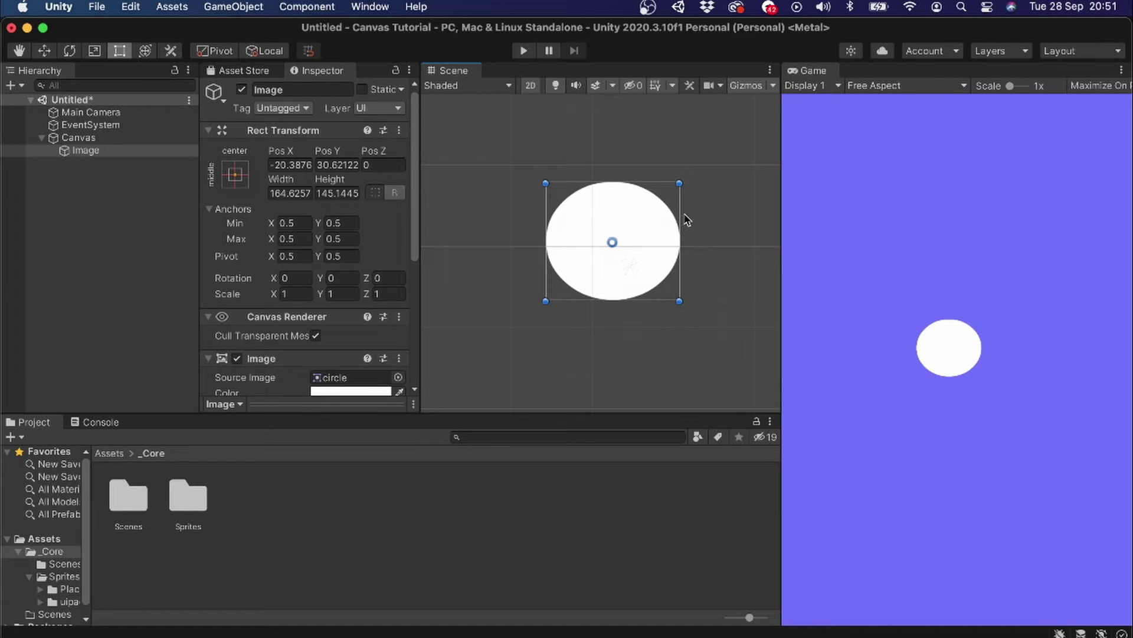
drag(681, 215, 726, 233)
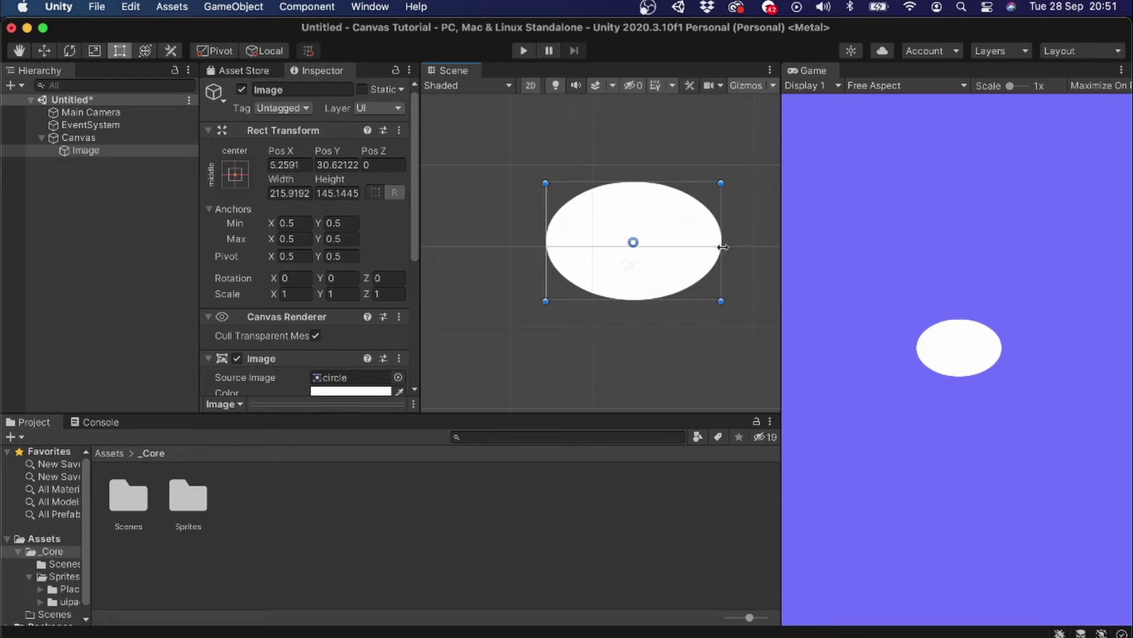
mouse_move(722, 246)
mouse_down()
mouse_move(670, 261)
mouse_move(703, 267)
mouse_up()
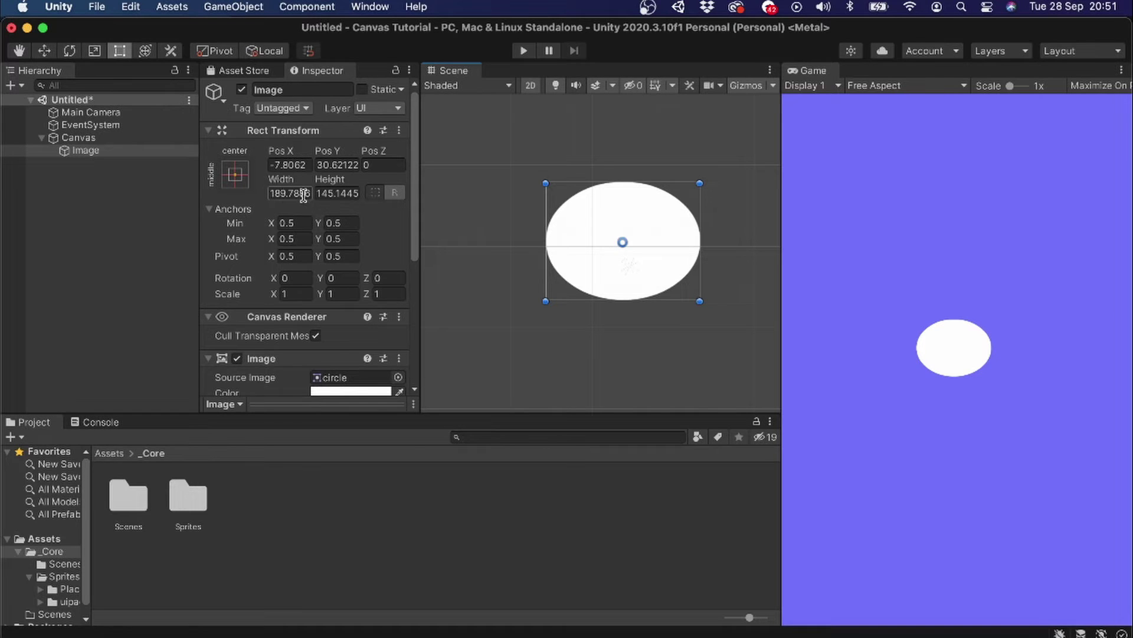
Step: Widen the ellipse to about 280 units, then narrow it to about 246
drag(703, 223, 726, 238)
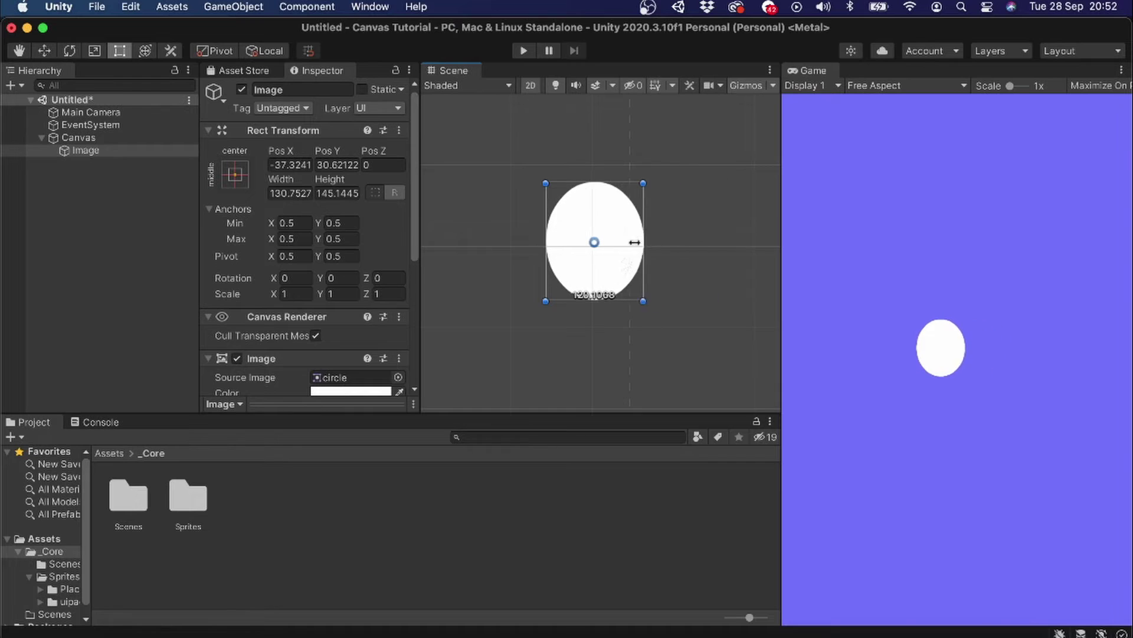
drag(726, 239, 773, 238)
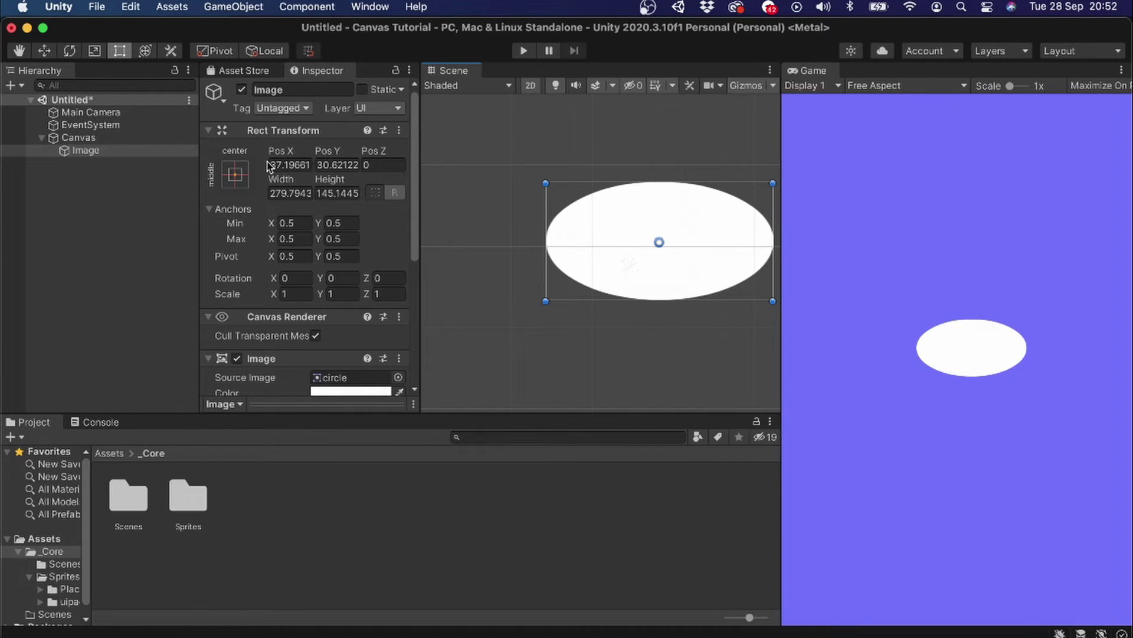
scroll(662, 261, down, 1)
scroll(666, 252, down, 1)
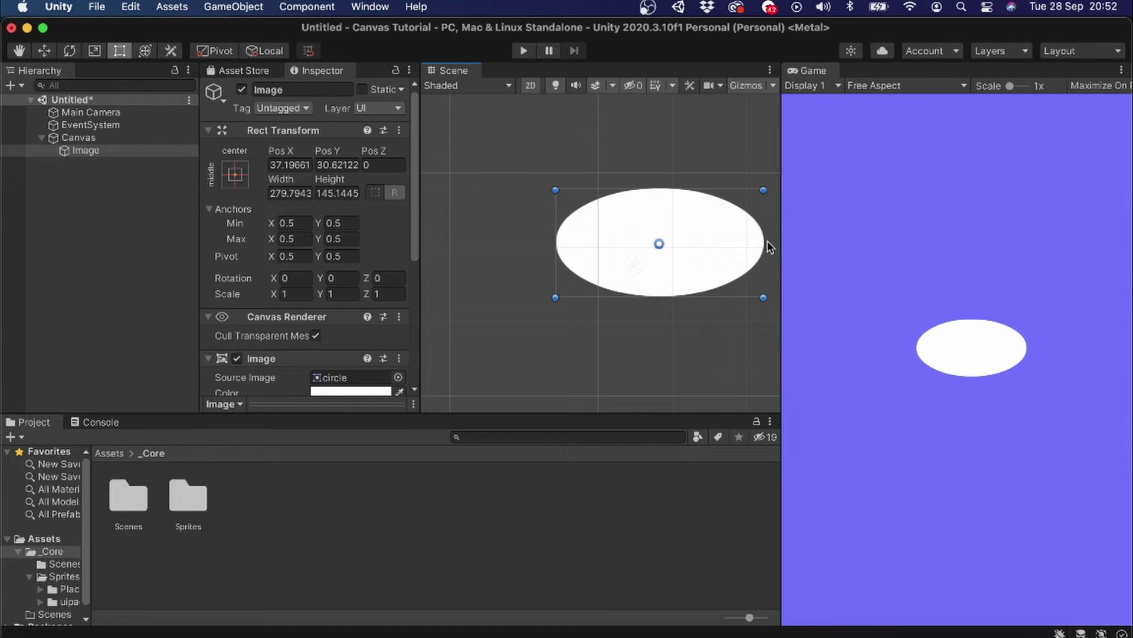
drag(765, 241, 693, 249)
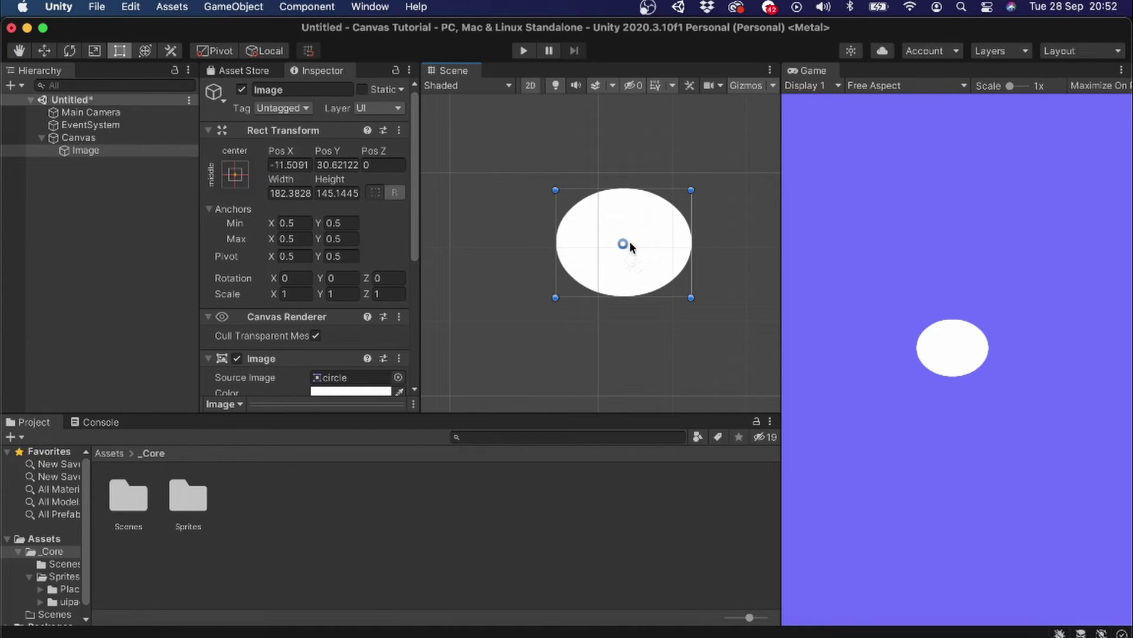
Step: Move the Image's pivot to its bottom-left corner and settle the width near 186
drag(623, 243, 558, 298)
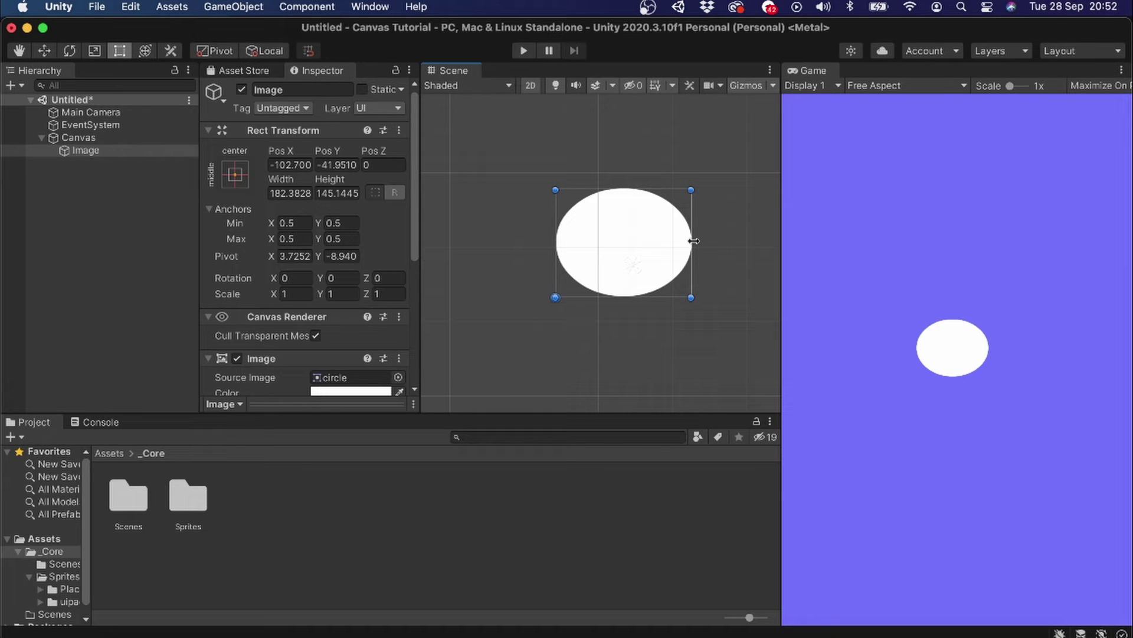
drag(693, 241, 605, 249)
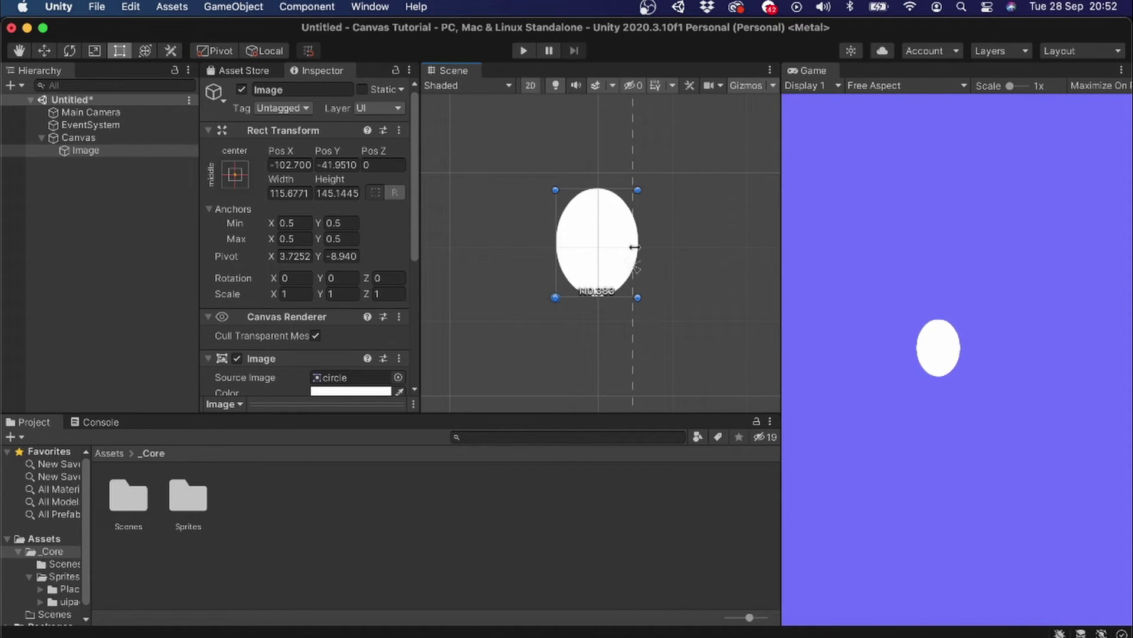
drag(605, 250, 726, 249)
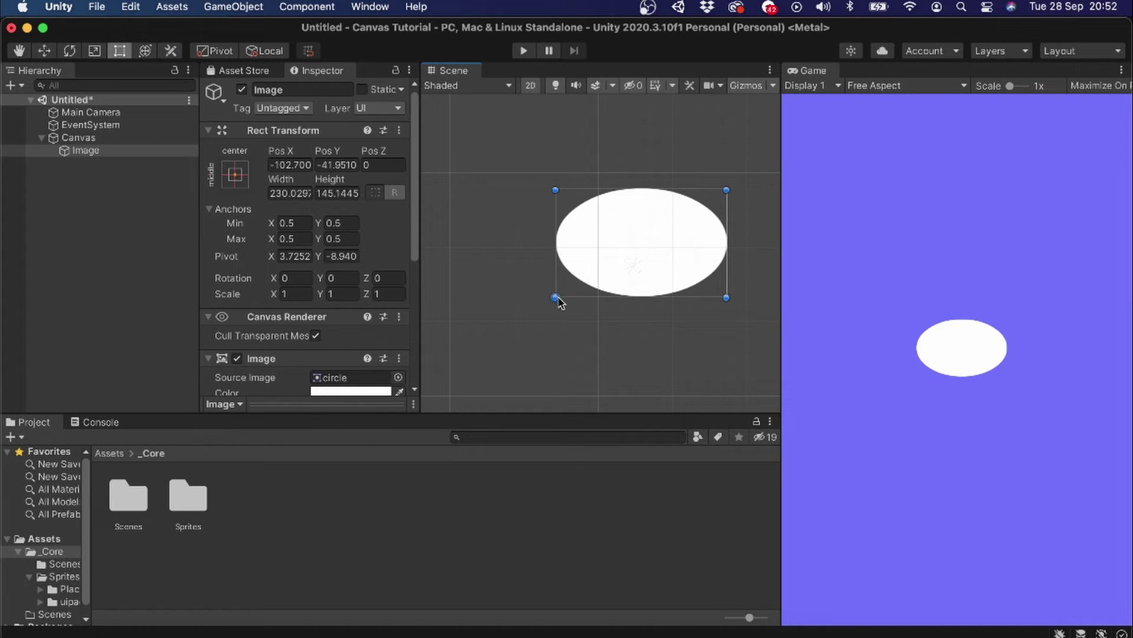
drag(725, 244, 693, 255)
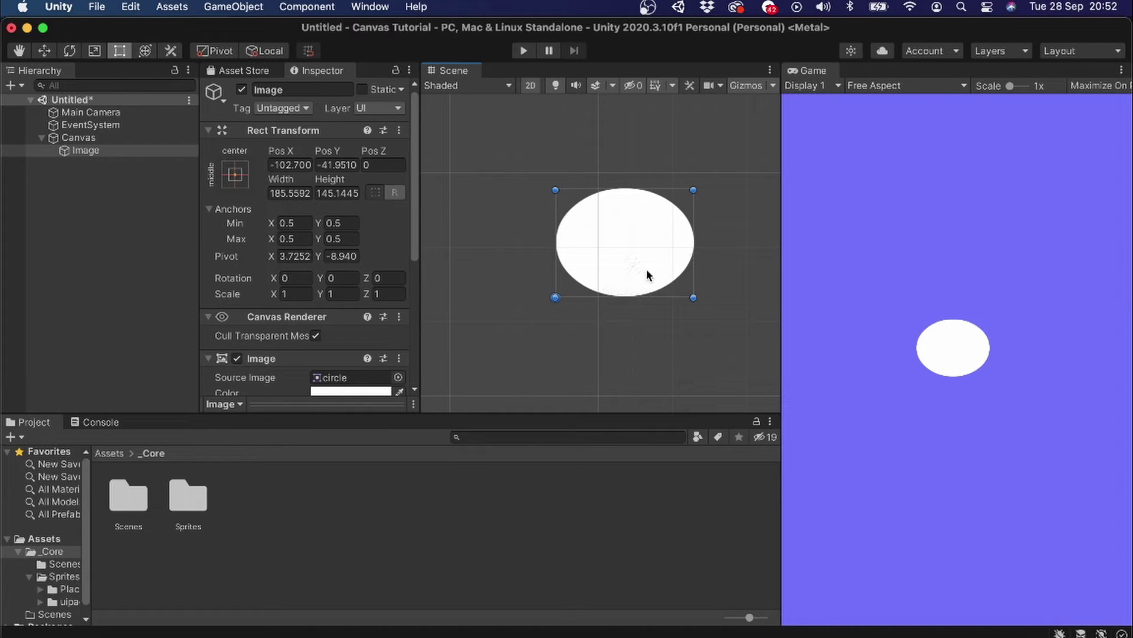
Step: Scale the ellipse horizontally to an X scale of 0.575 with the Scale tool
key(r)
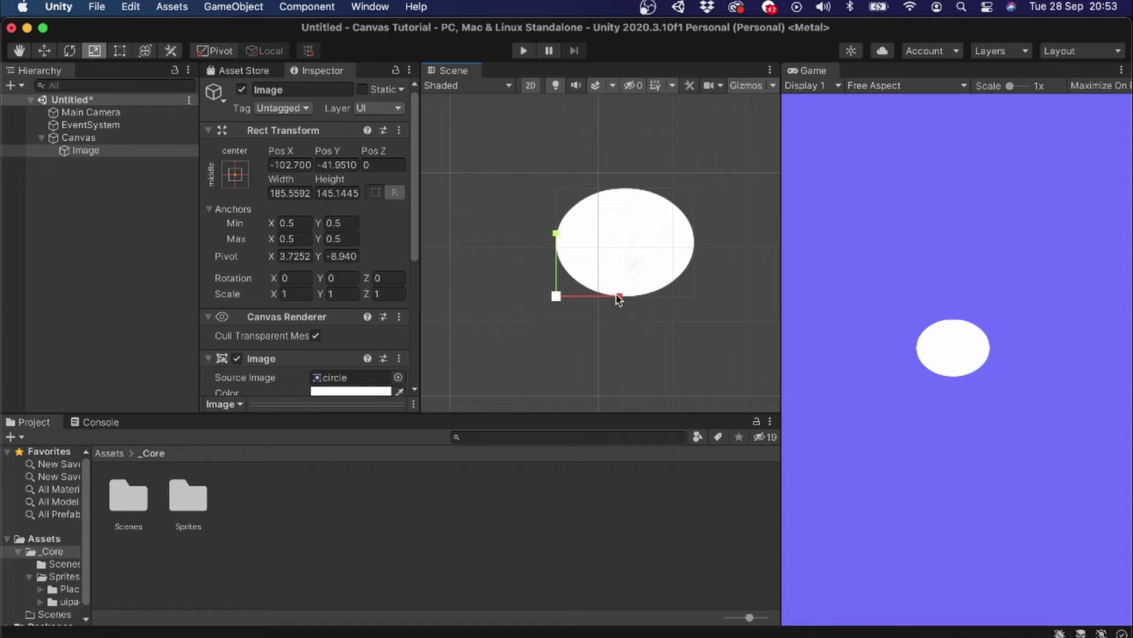
drag(618, 296, 688, 308)
drag(611, 315, 590, 309)
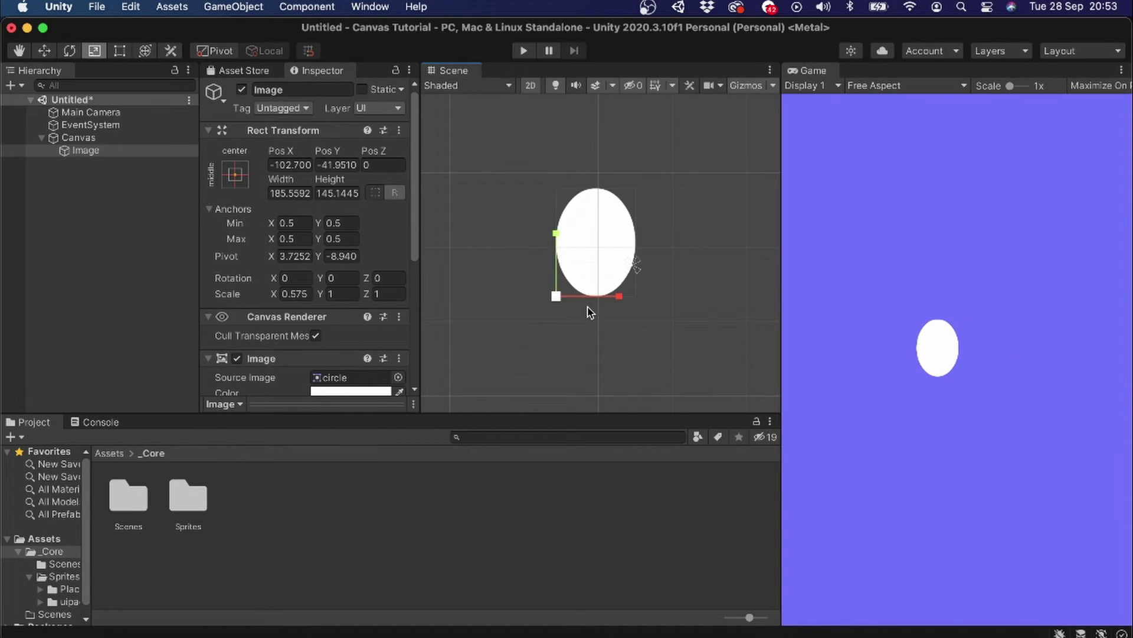
Step: Try rotating the ellipse, undo the rotation, and return to the Rect tool
key(e)
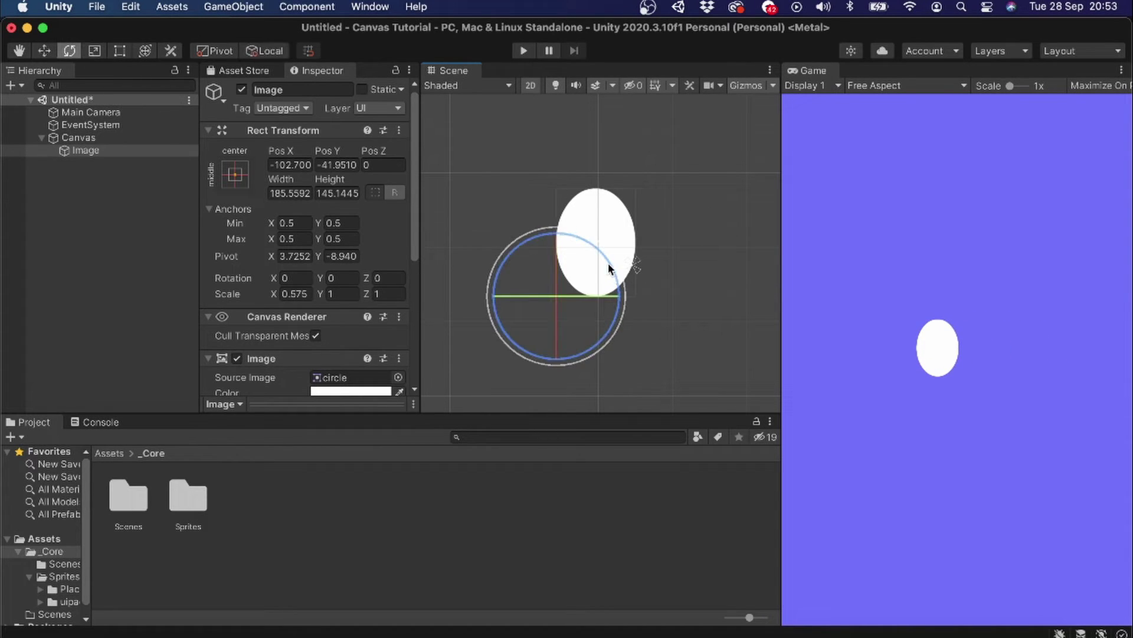
drag(601, 257, 652, 284)
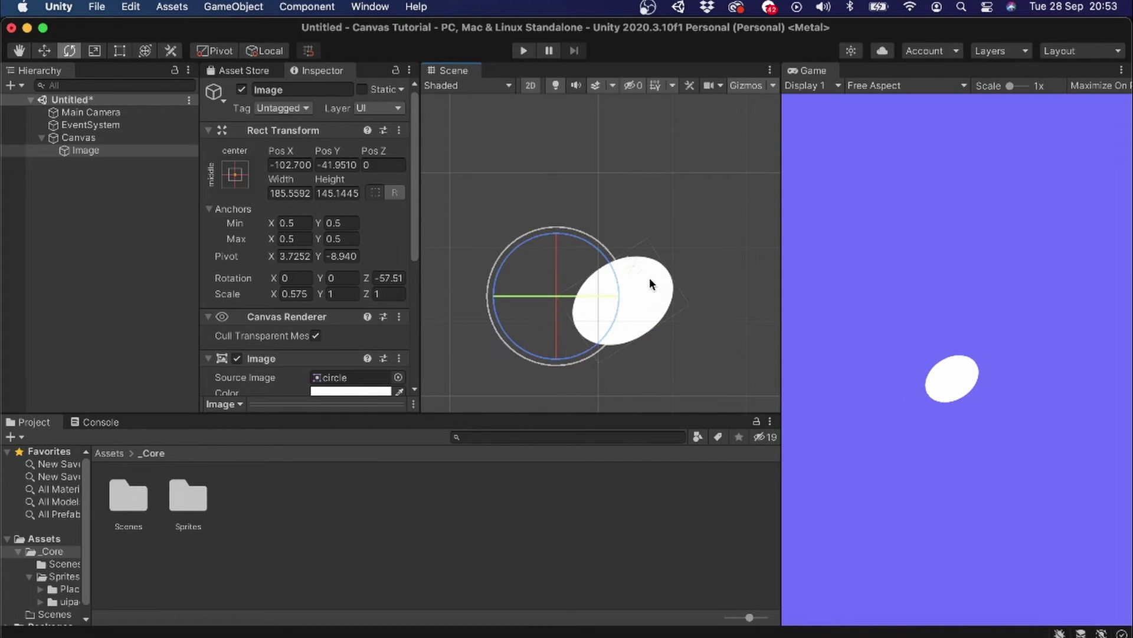
key(ctrl+z)
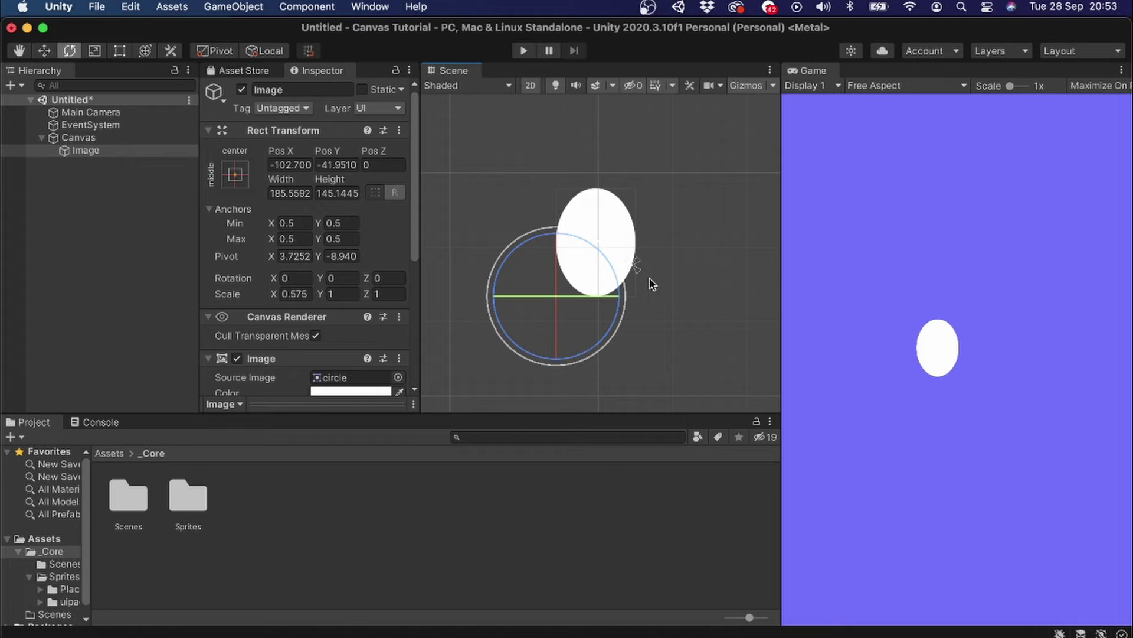
key(r)
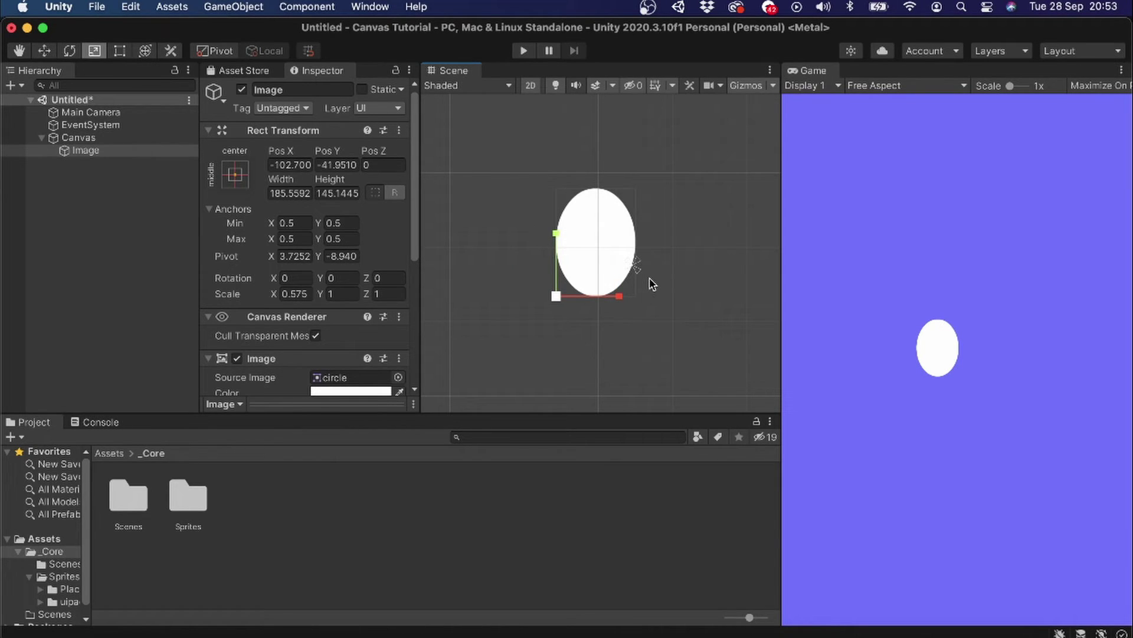
key(t)
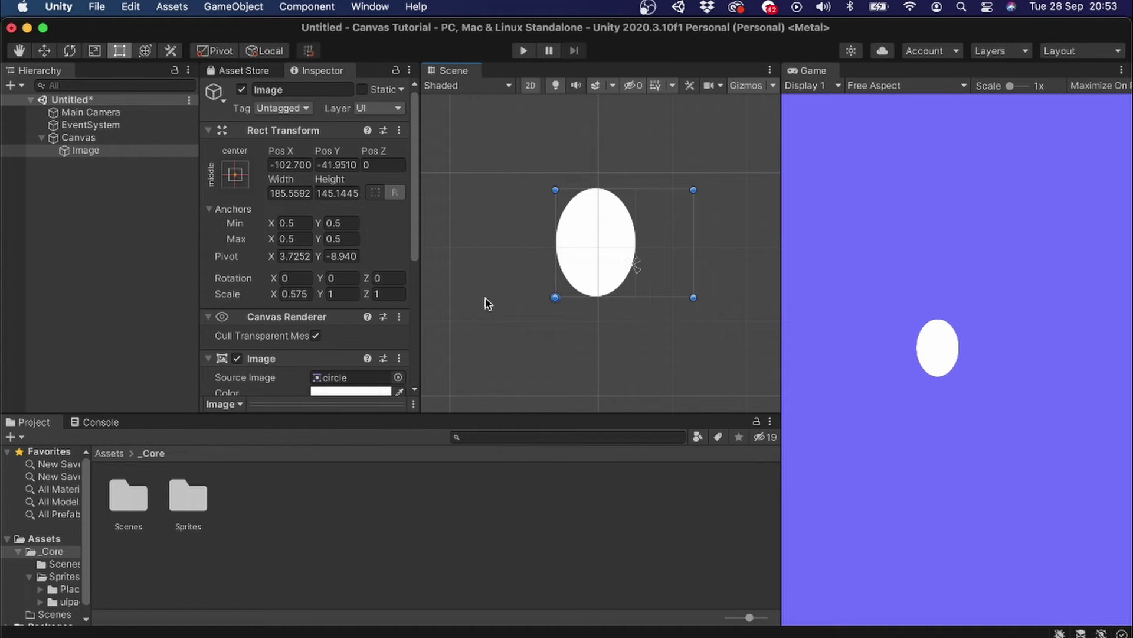
Step: Reset the ellipse's X scale to 1 and trim its width to about 171
text(1)
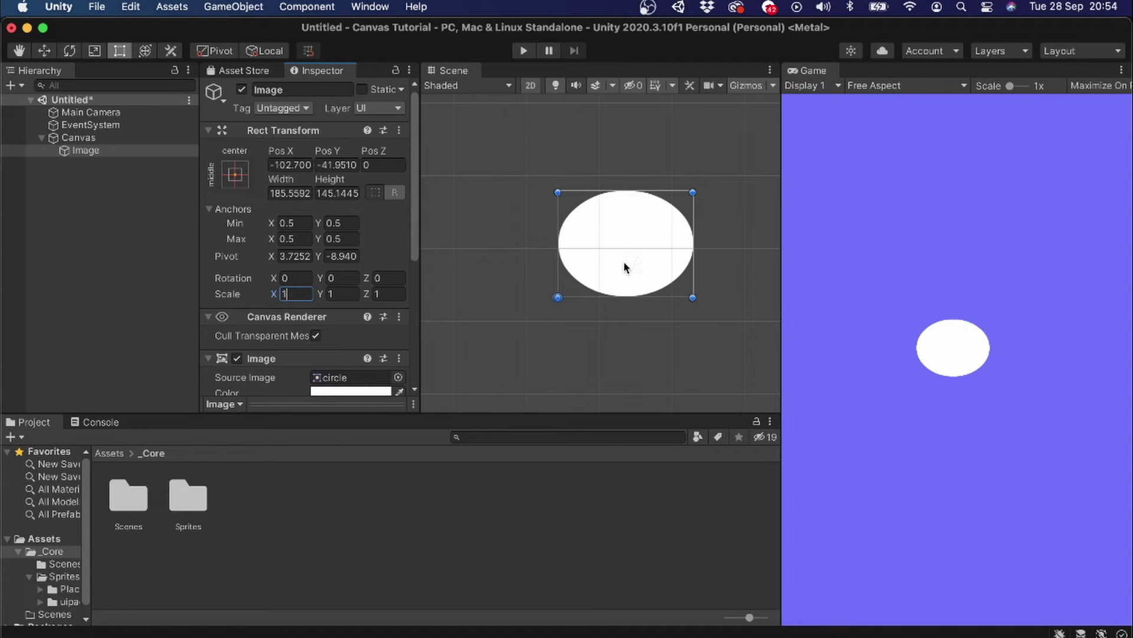
middle_drag(622, 264, 633, 274)
key(r)
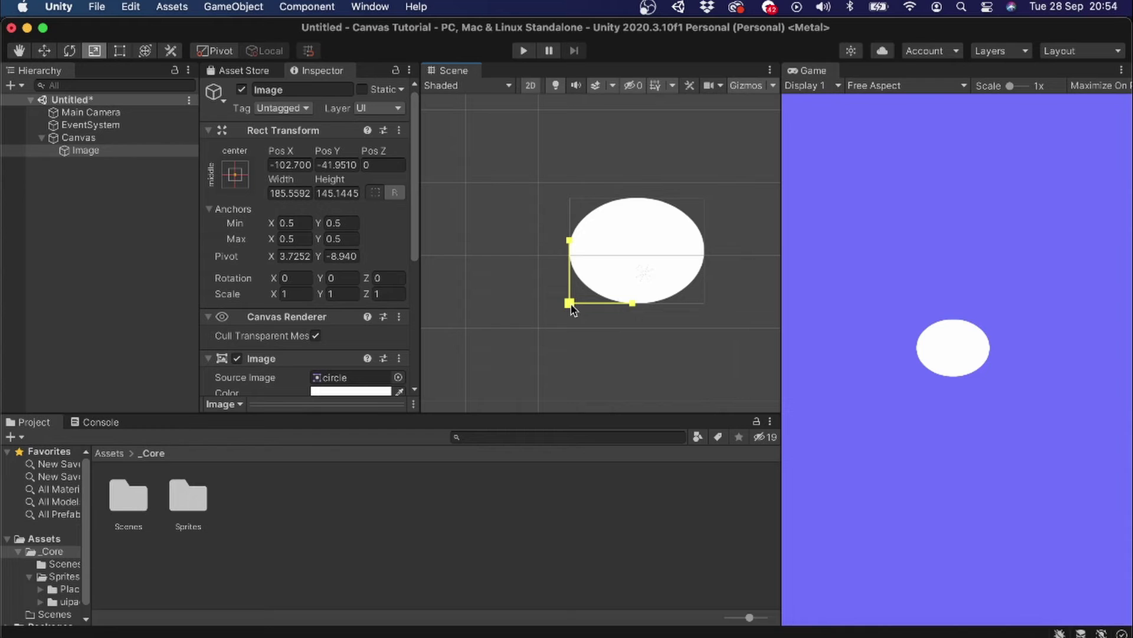
drag(572, 305, 570, 313)
key(super+z)
key(t)
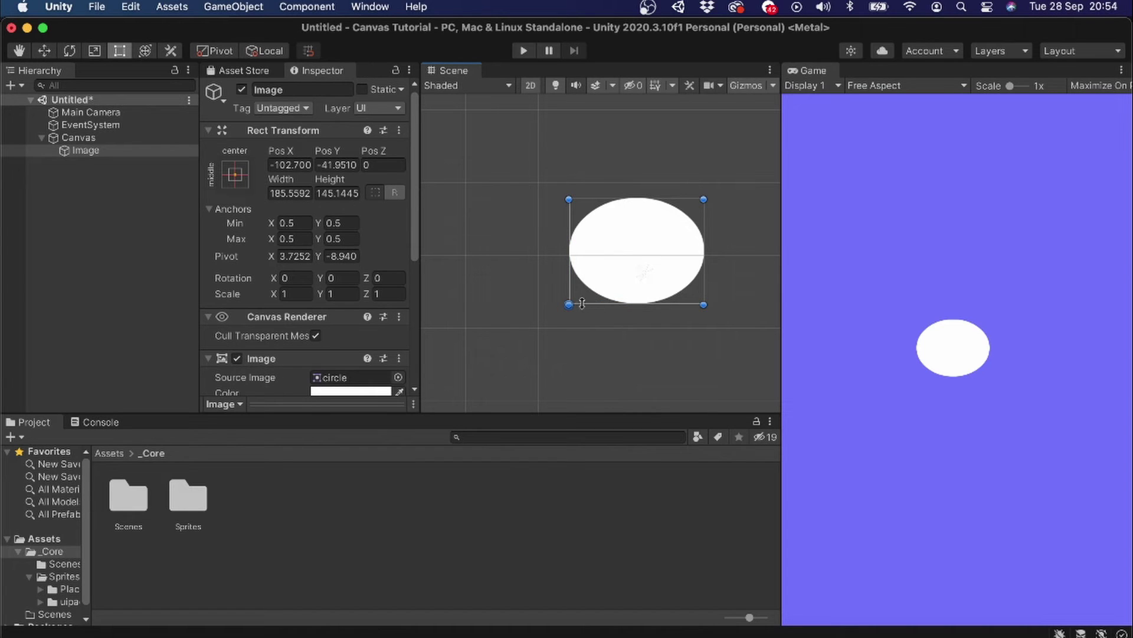
drag(569, 304, 636, 253)
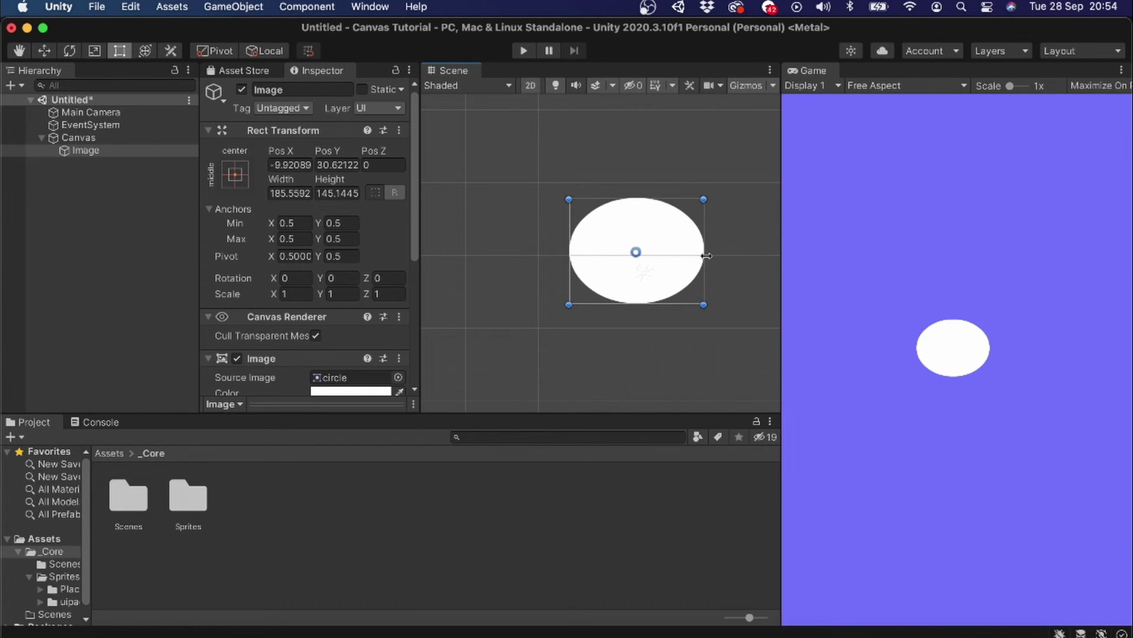
drag(706, 256, 696, 251)
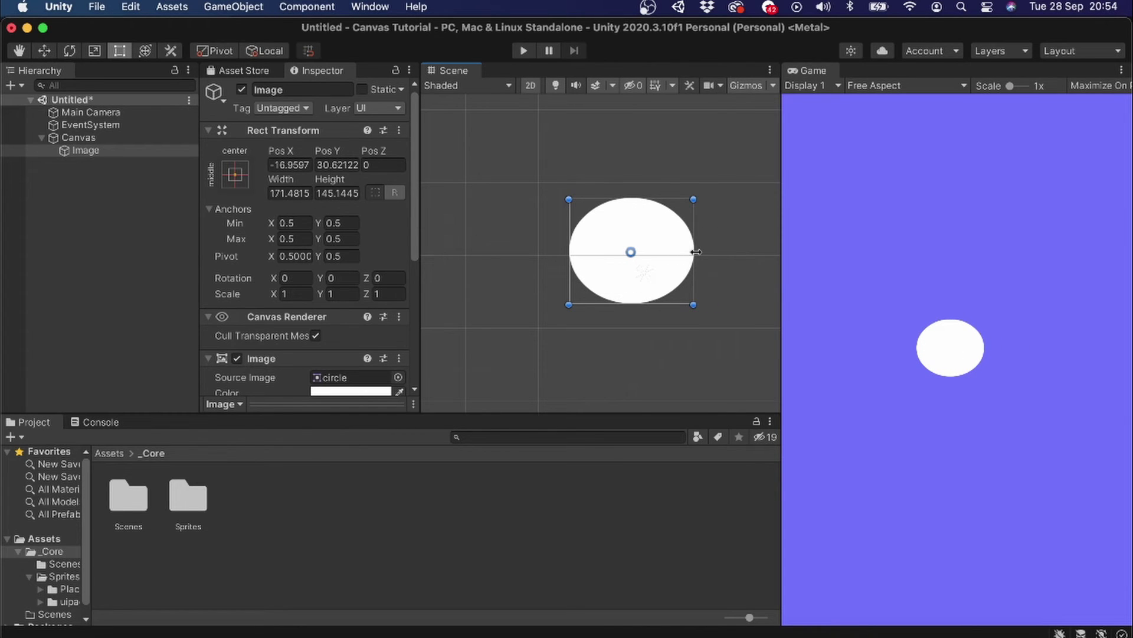
Step: Set the Image color to a pinkish red
click(347, 392)
drag(421, 236, 445, 187)
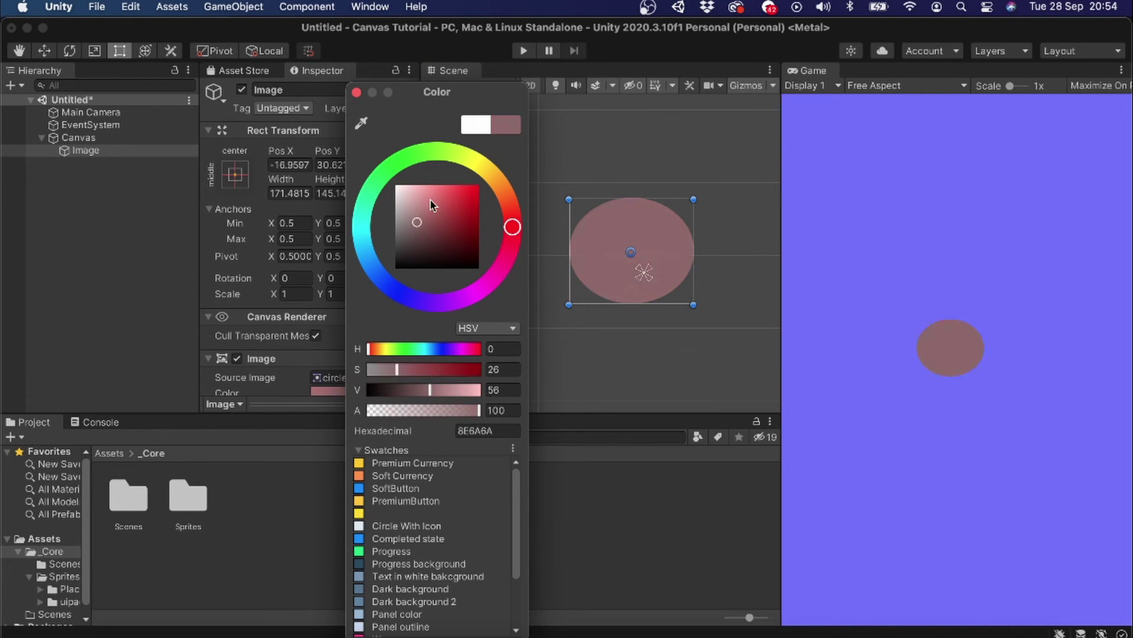
click(357, 92)
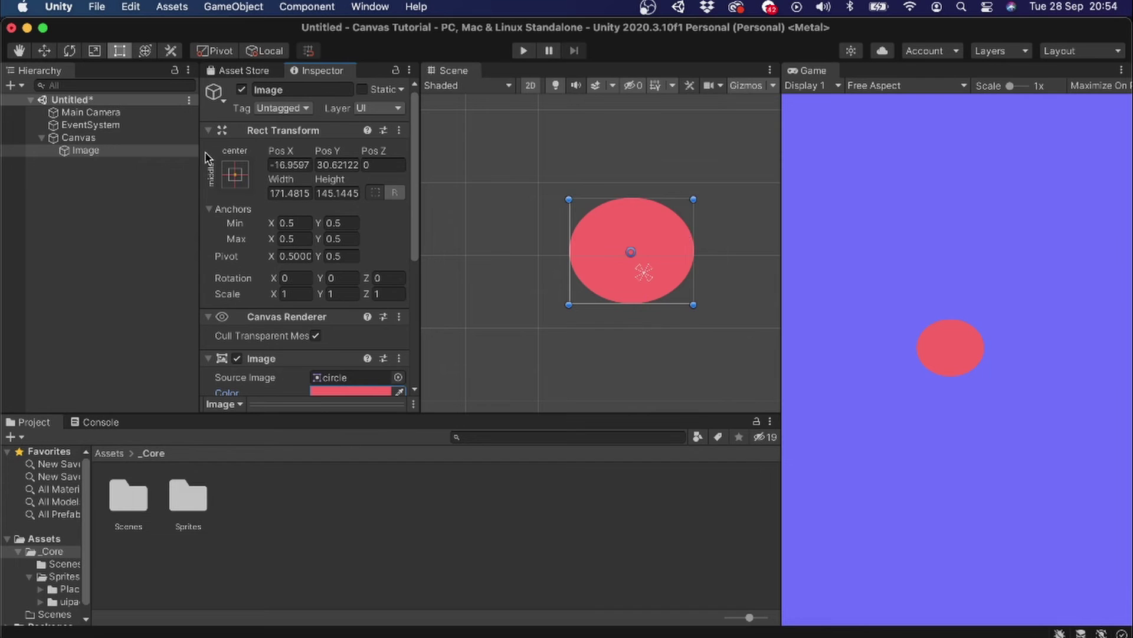
right_click(130, 153)
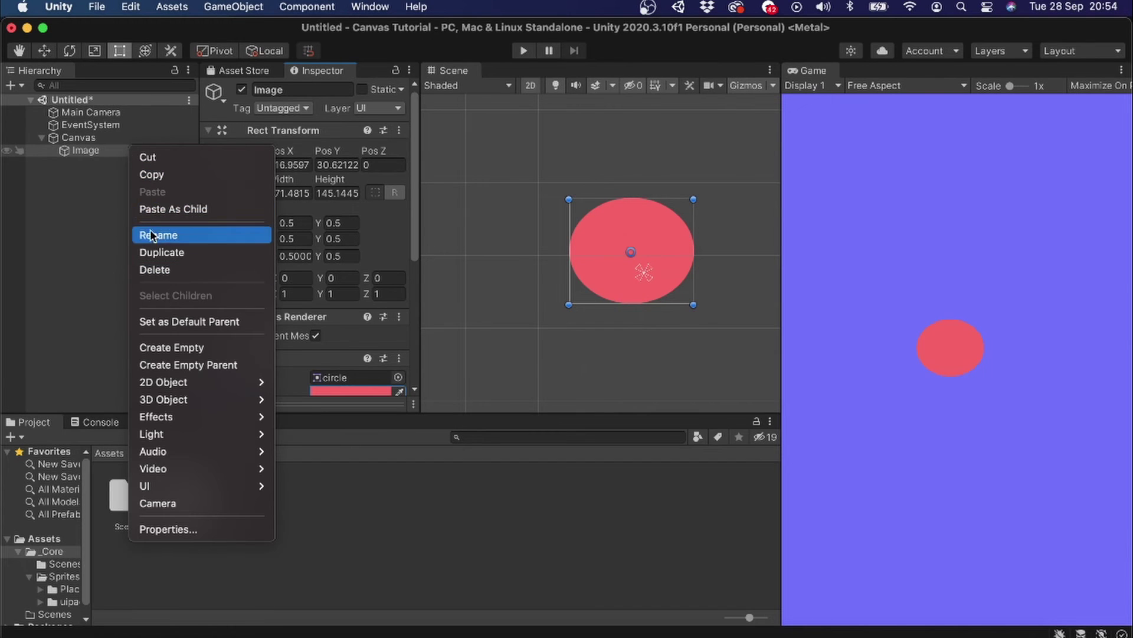
Step: Duplicate Image, parent Image (1) under it, and size the copy 20 × 20
click(105, 158)
key(super+d)
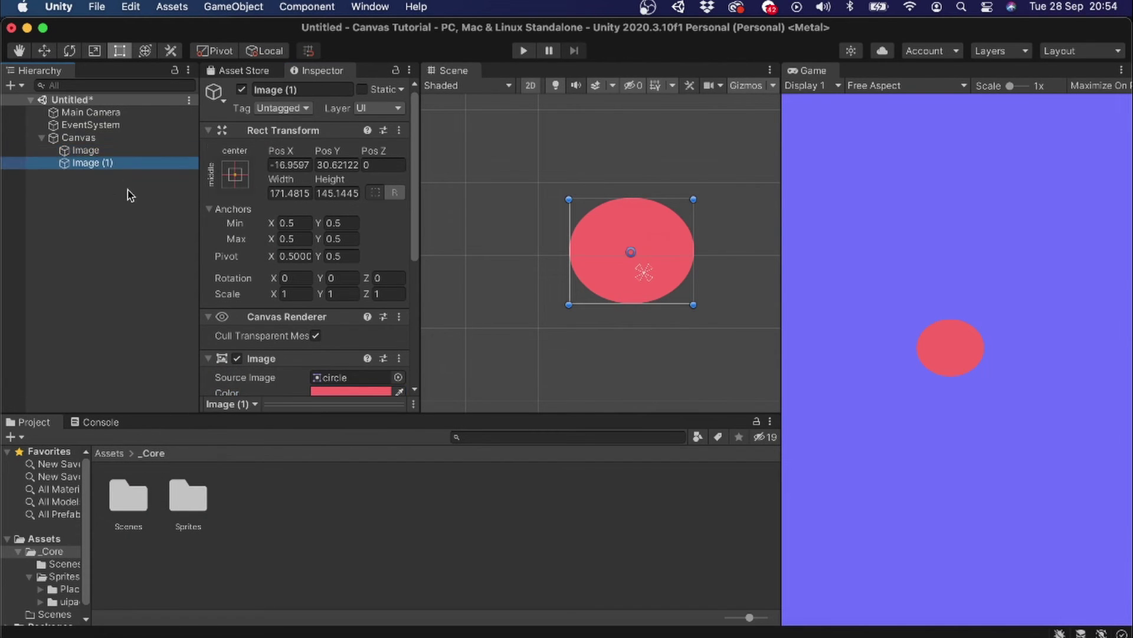
drag(91, 152, 99, 156)
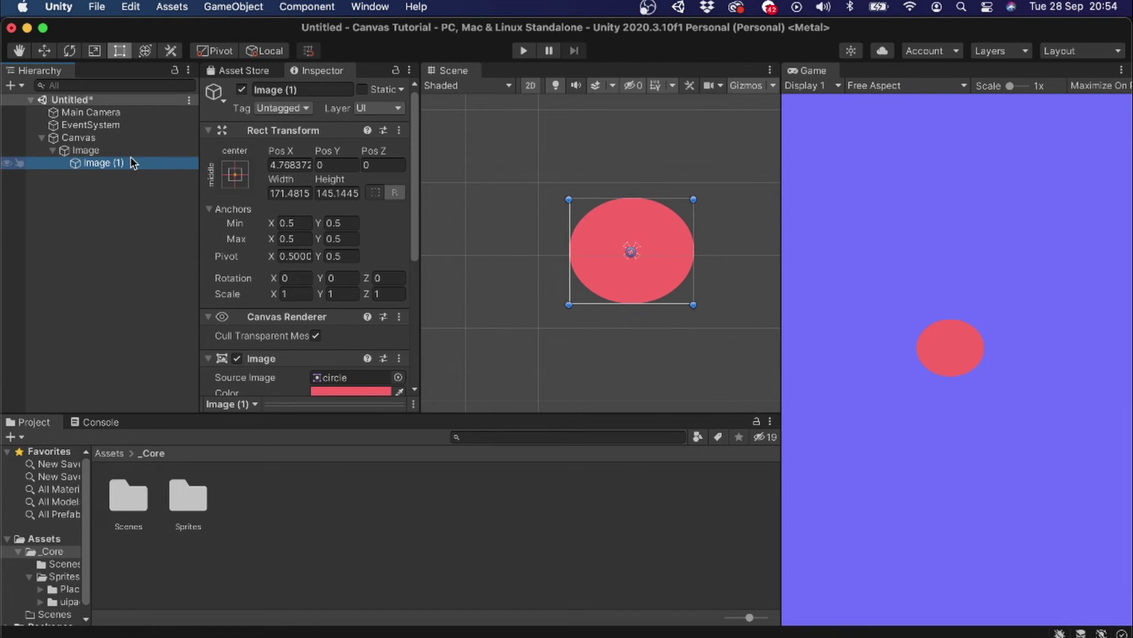
key(r)
click(304, 193)
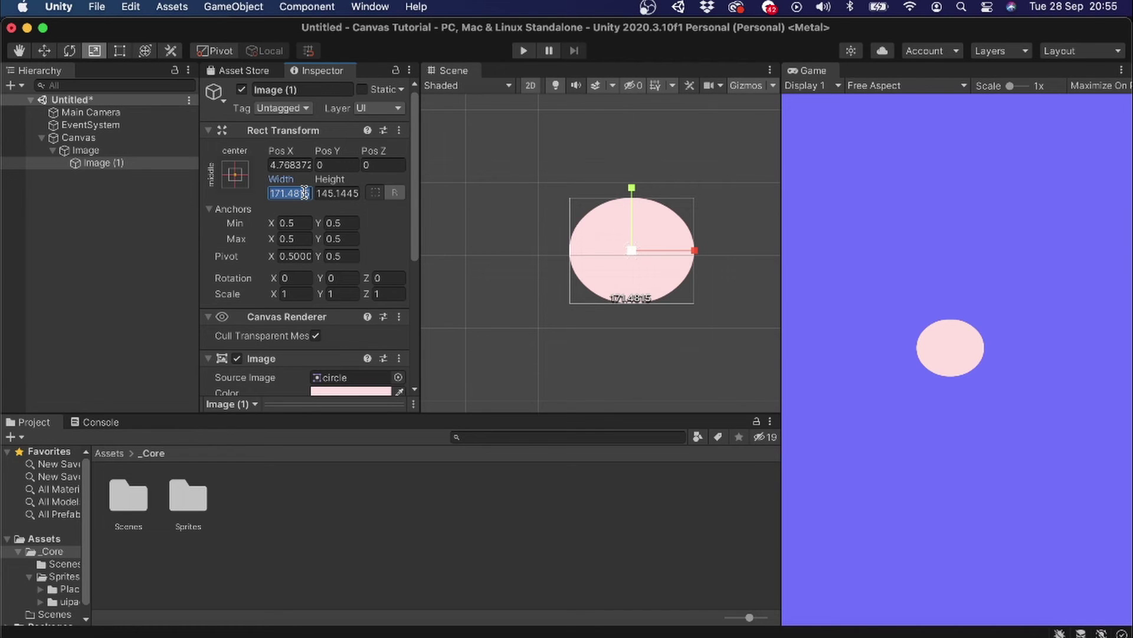
text(20)
key(Tab)
text(20)
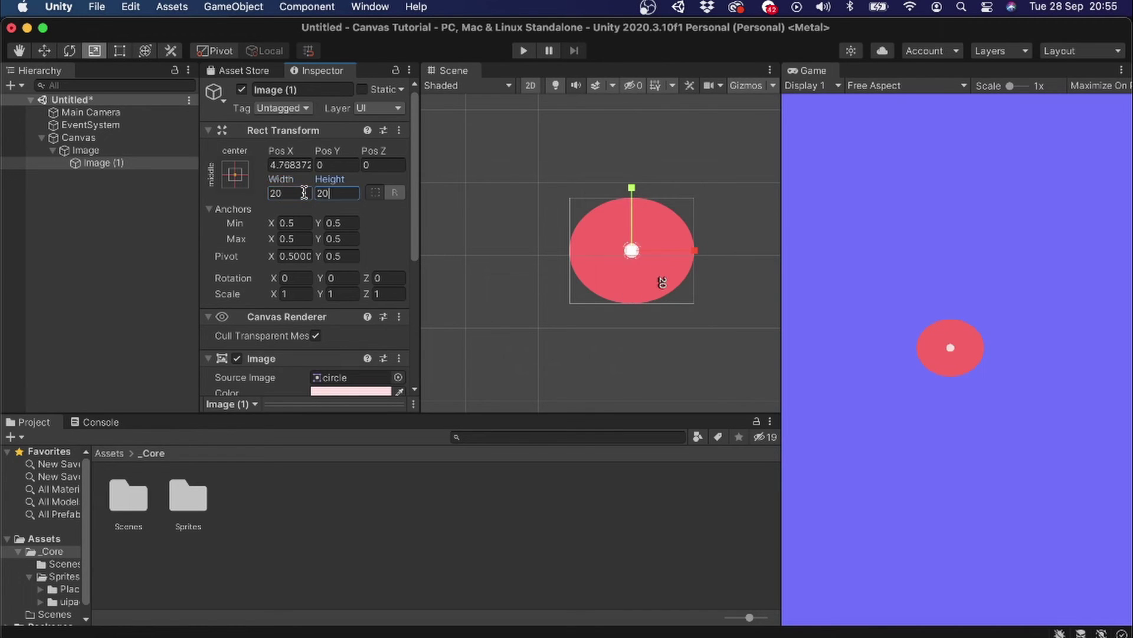
click(85, 150)
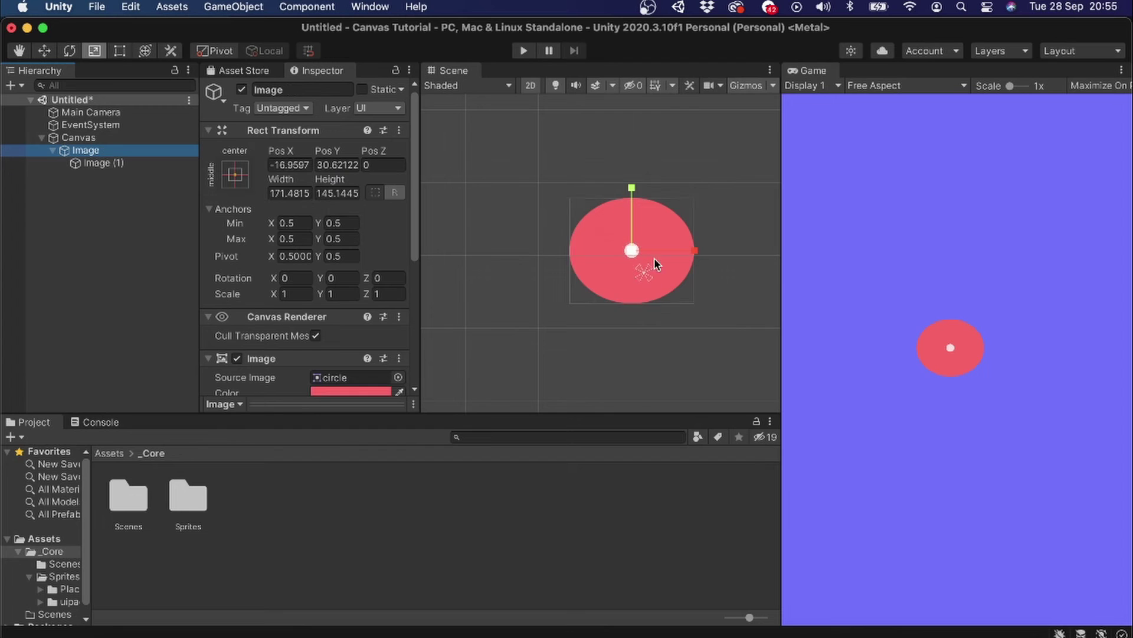
Step: Widen the pink ellipse to about 204 units, then set its uniform scale to about 0.976
key(t)
mouse_move(696, 232)
mouse_down()
mouse_move(654, 248)
mouse_move(698, 255)
mouse_move(635, 256)
mouse_move(719, 266)
mouse_up()
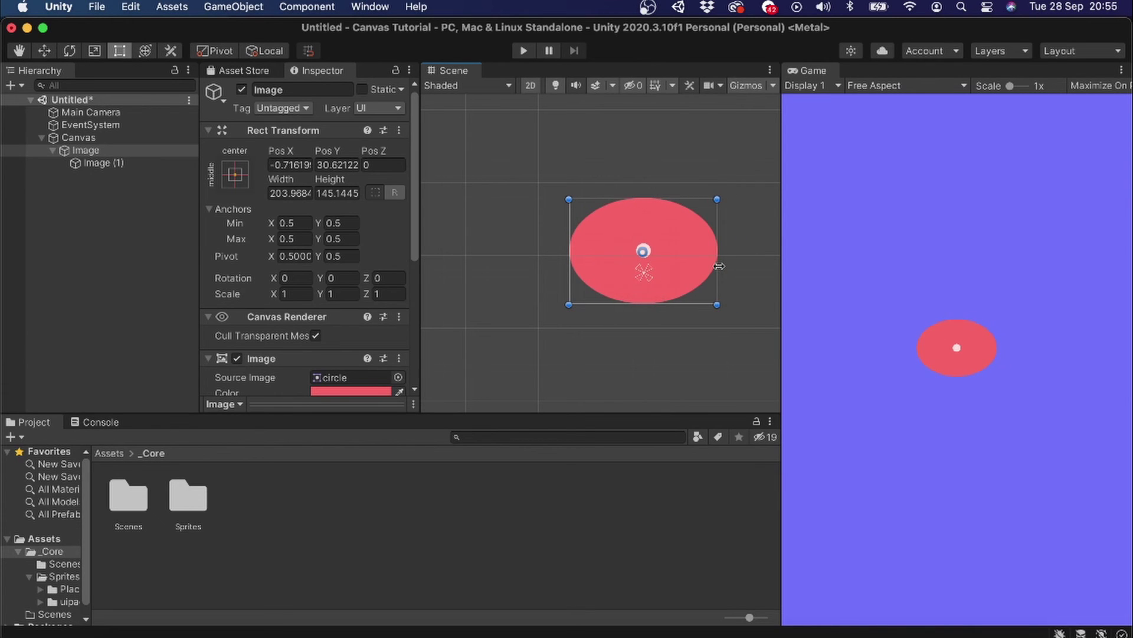
key(r)
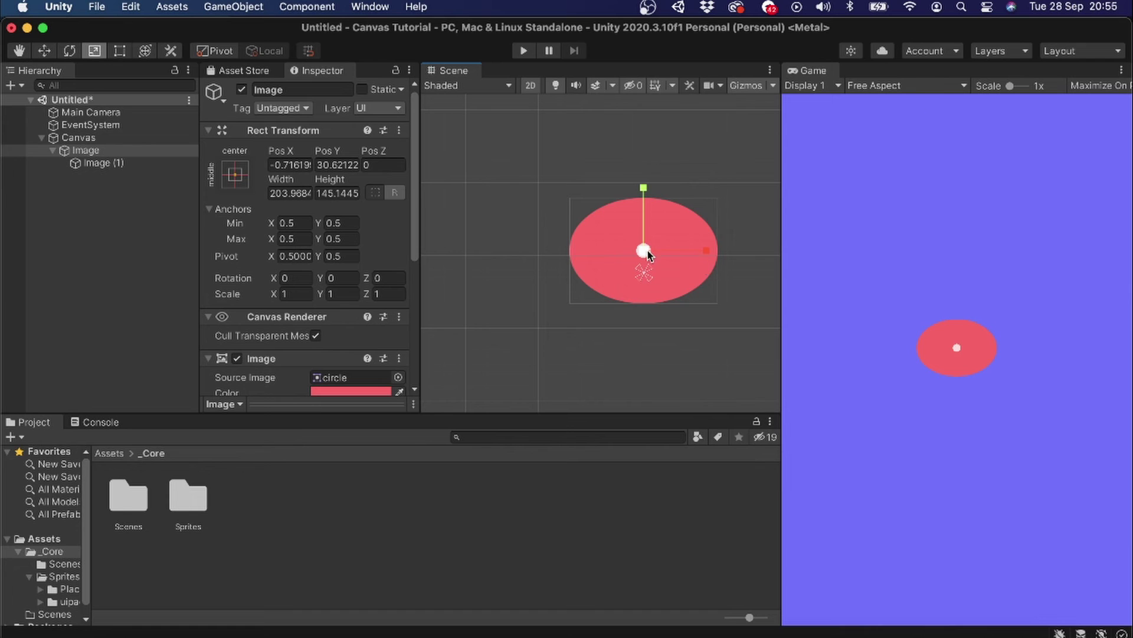
mouse_move(645, 252)
mouse_down()
mouse_move(823, 322)
mouse_move(771, 335)
mouse_move(636, 286)
mouse_up()
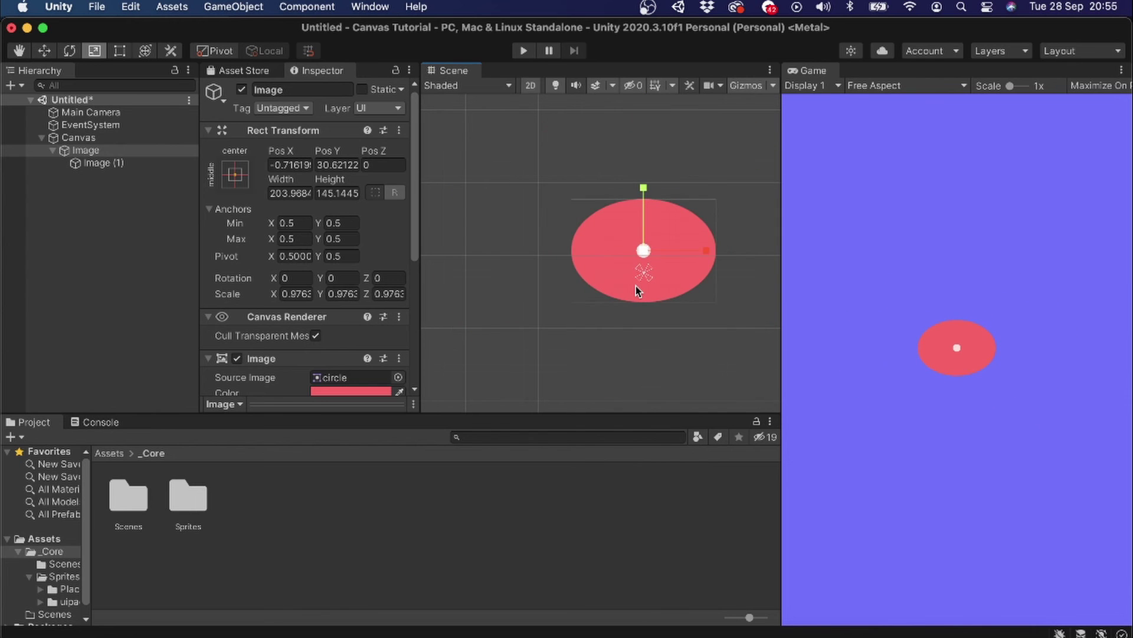